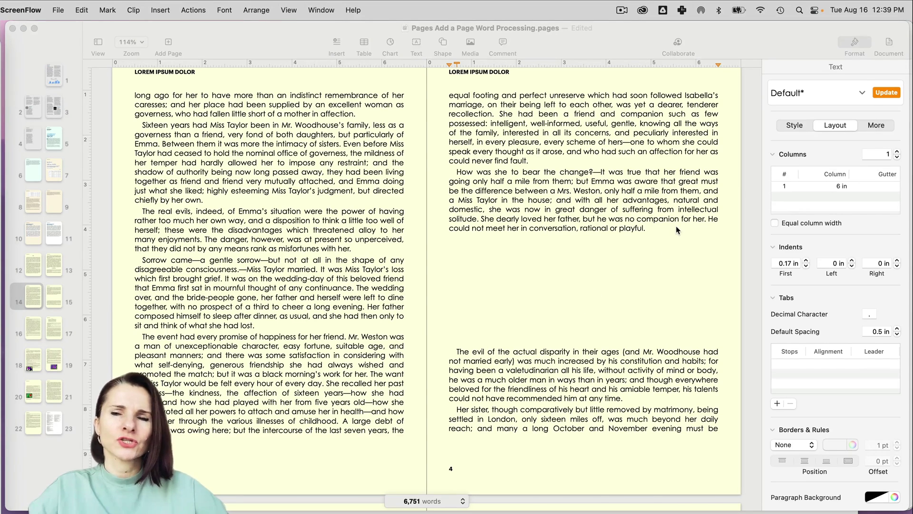
Place the cursor in page 4's blank gap and select the signature PDF in Finder
click(653, 228)
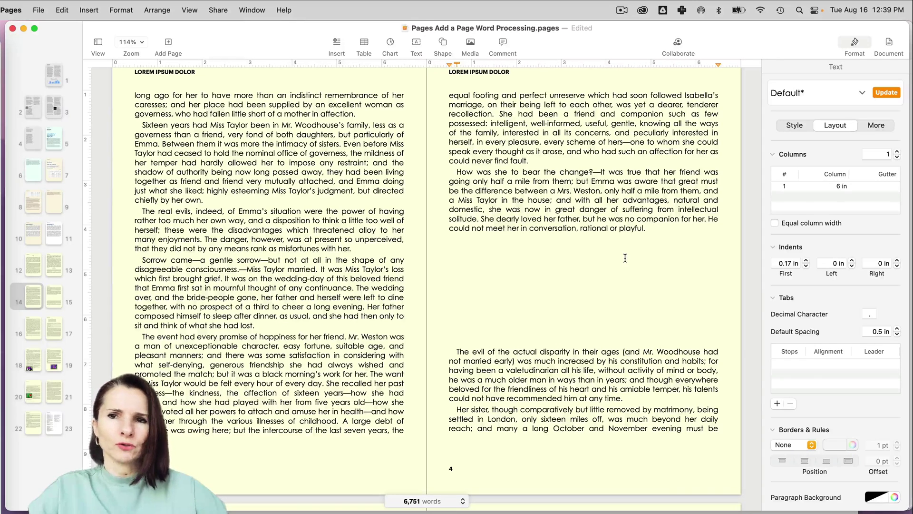
click(479, 258)
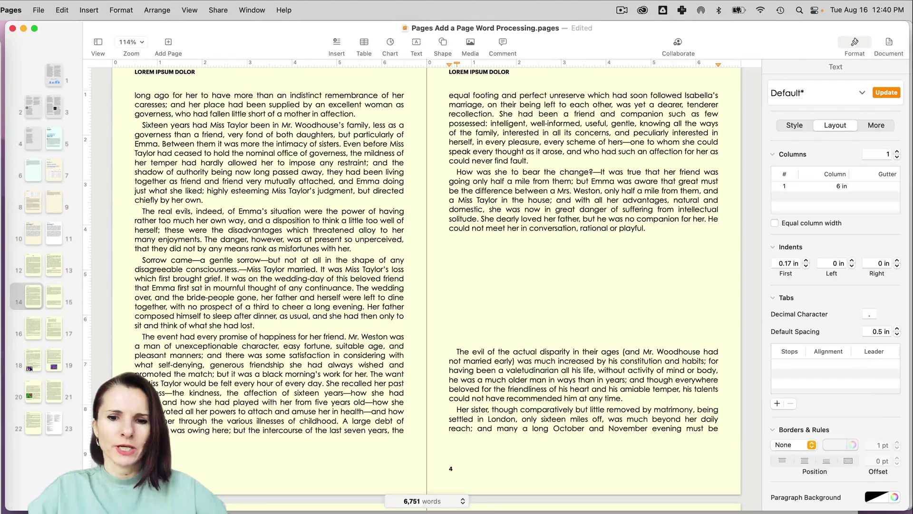
key(super+Tab)
click(362, 433)
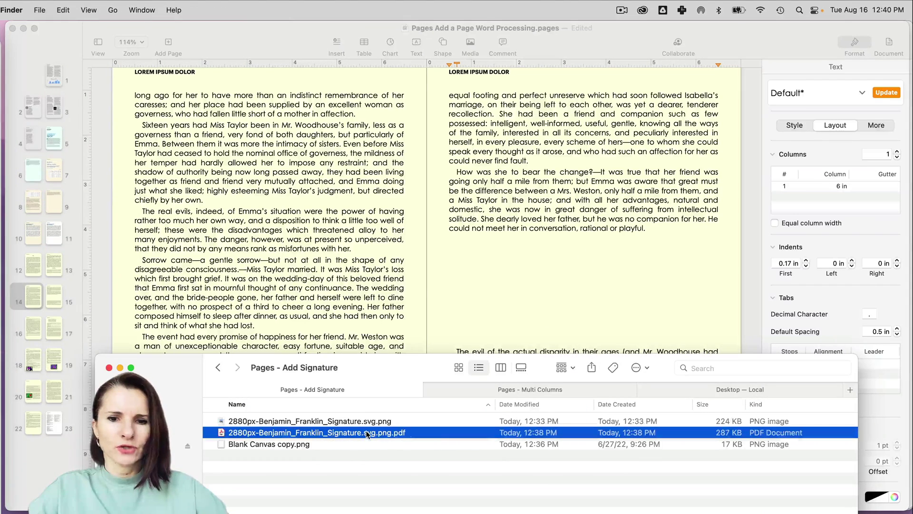
click(372, 422)
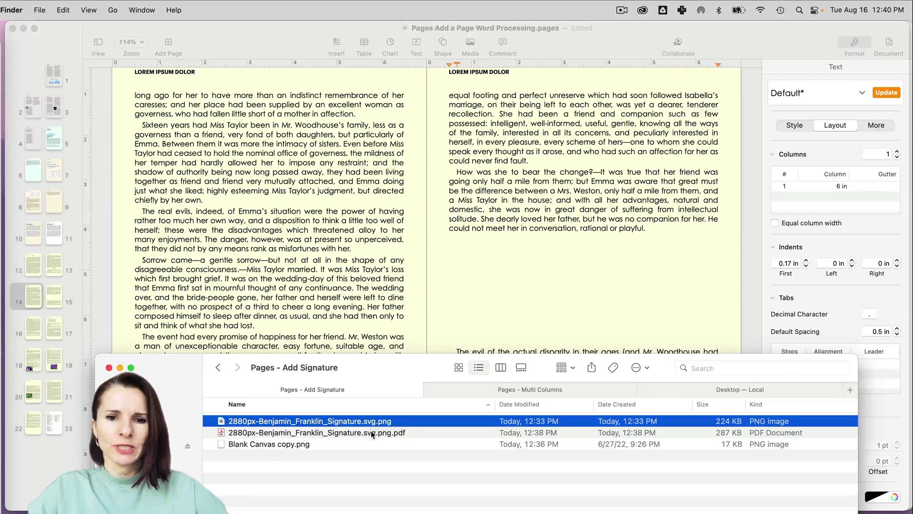
click(372, 433)
click(571, 276)
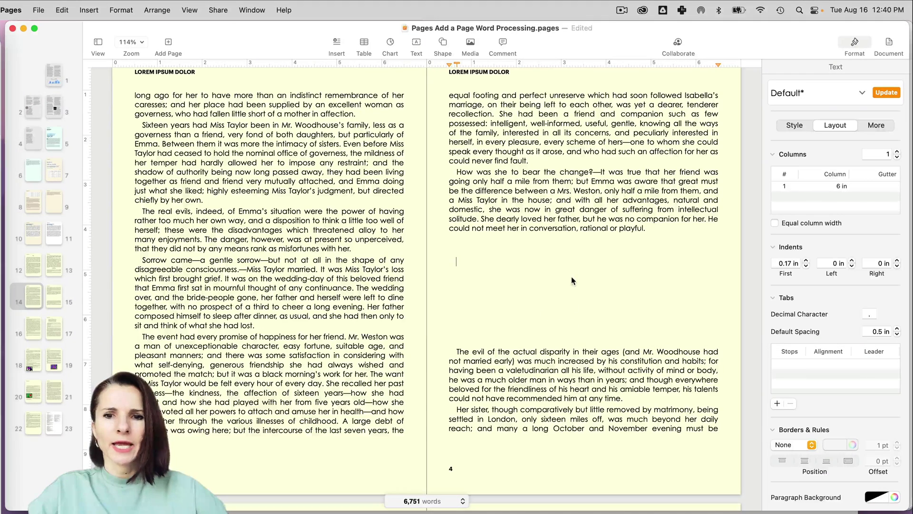
Drag the PNG signature onto page 4, shift it into the text column, then delete it
key(super+Tab)
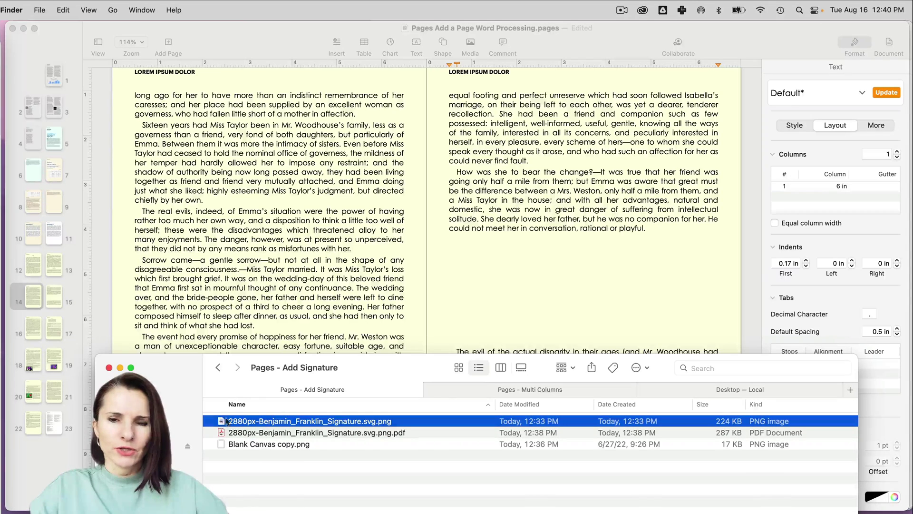
drag(221, 424, 543, 302)
click(643, 260)
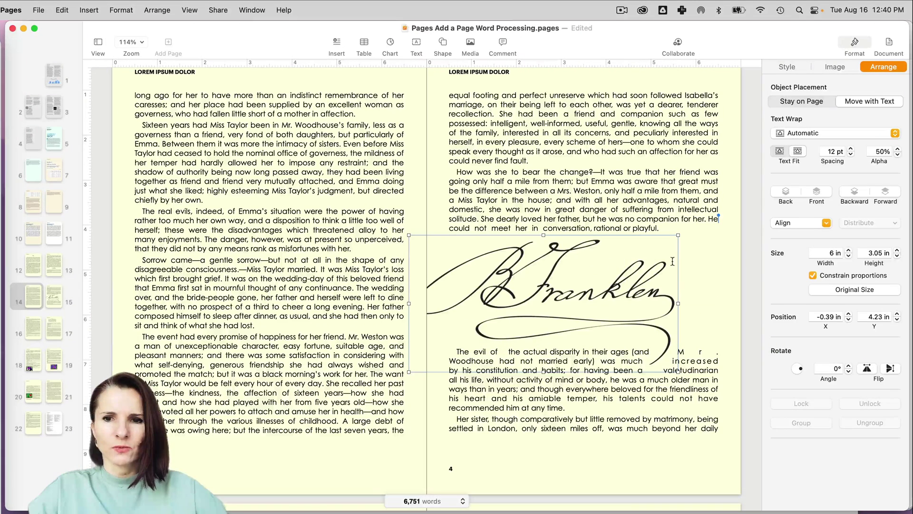
drag(619, 287, 658, 289)
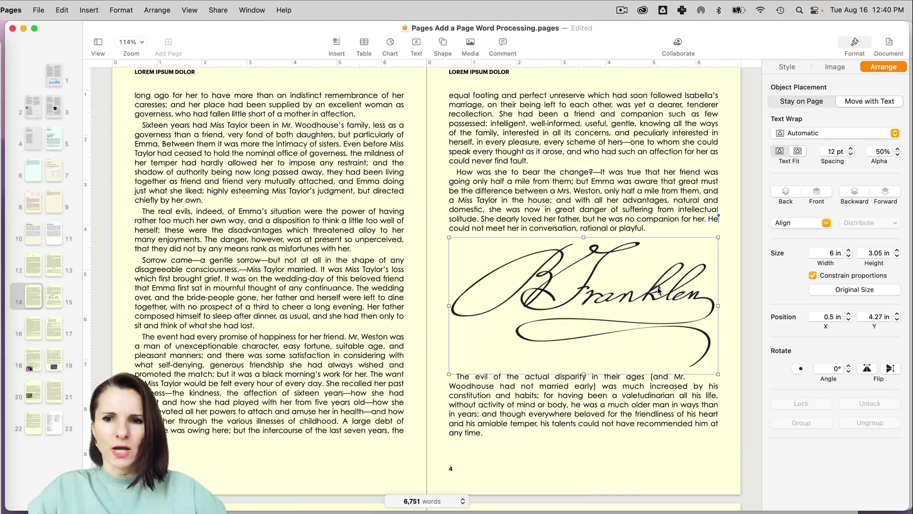
key(Delete)
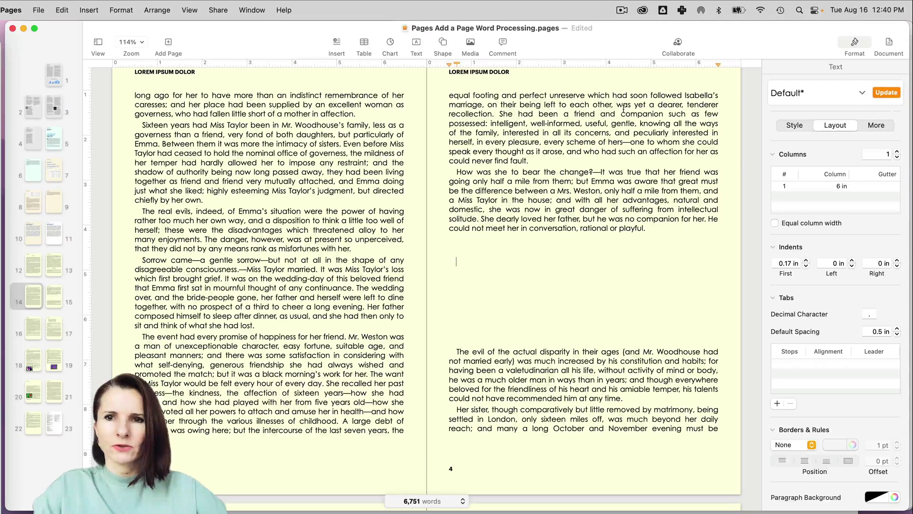
Insert the signature PDF via Media > Choose and rotate it upright to about 272°
click(472, 44)
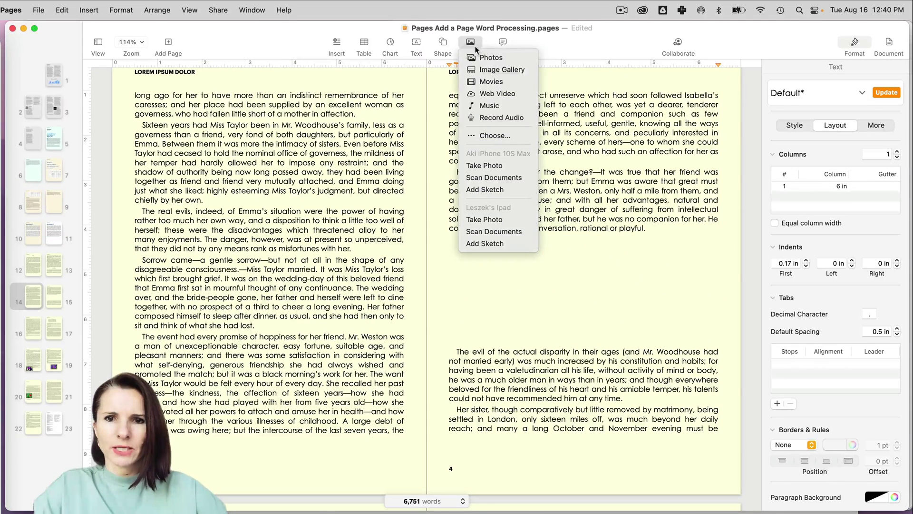
click(492, 134)
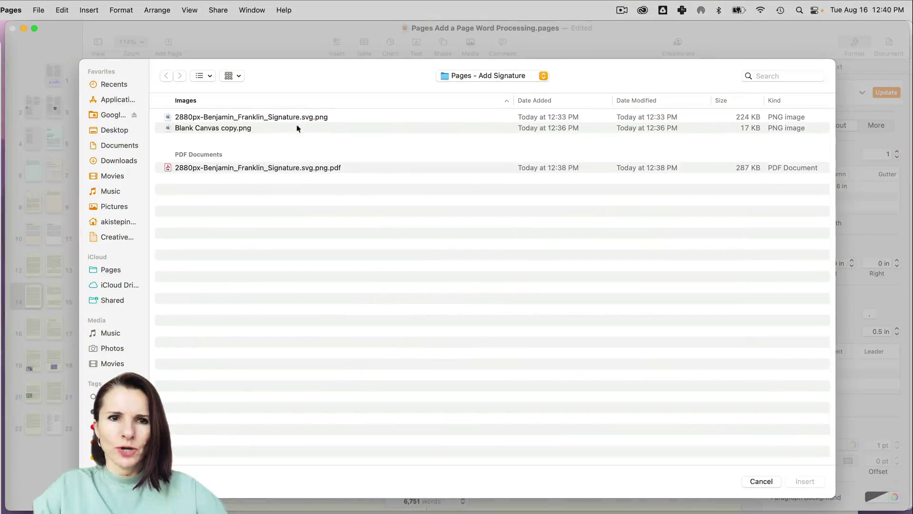
double_click(286, 168)
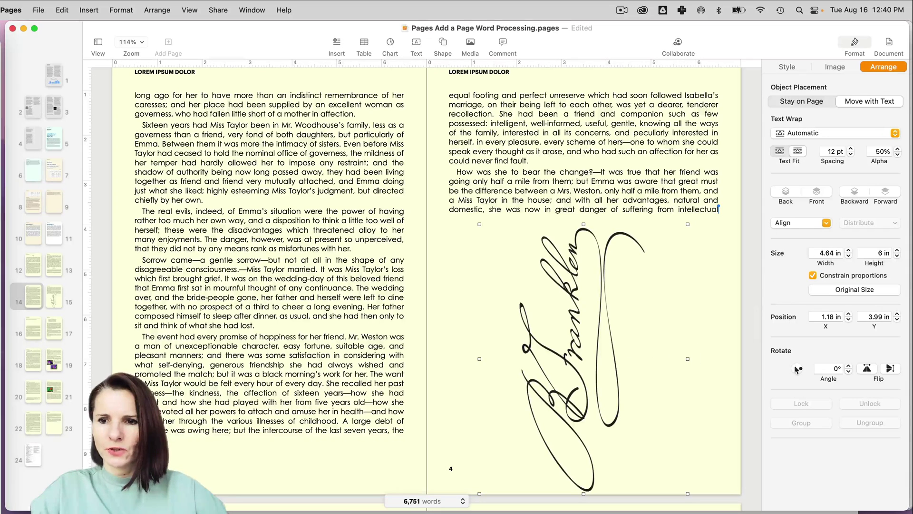
mouse_move(800, 369)
mouse_down()
mouse_move(791, 374)
mouse_move(833, 378)
mouse_up()
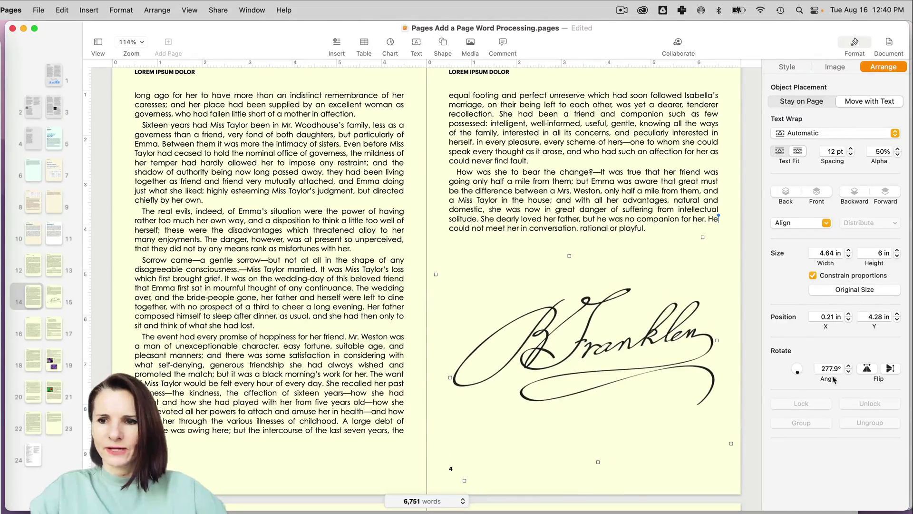
click(848, 373)
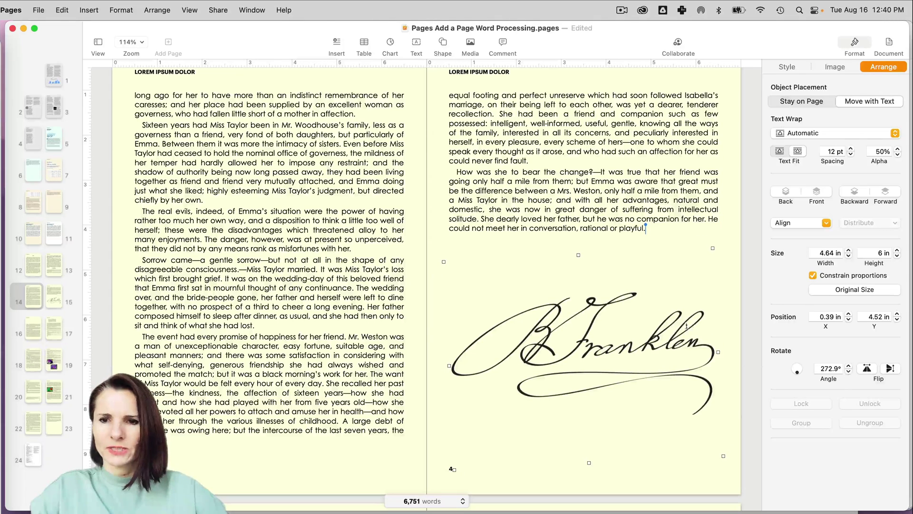
click(848, 372)
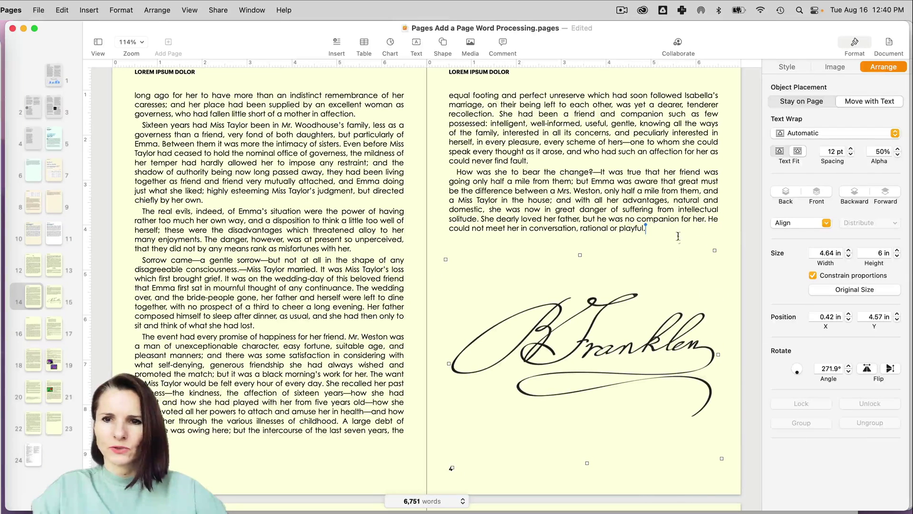
Set the signature's Object Placement to Stay on Page and lock it
click(644, 275)
click(588, 250)
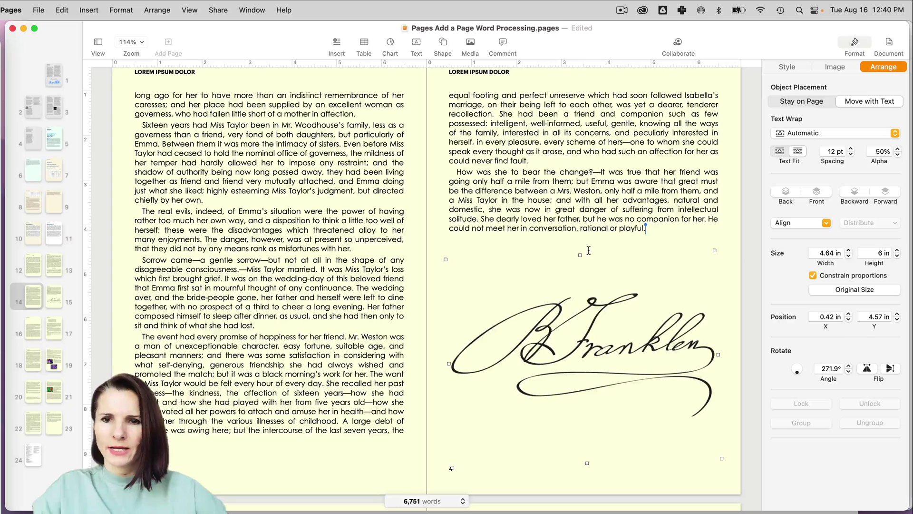
click(814, 104)
click(641, 256)
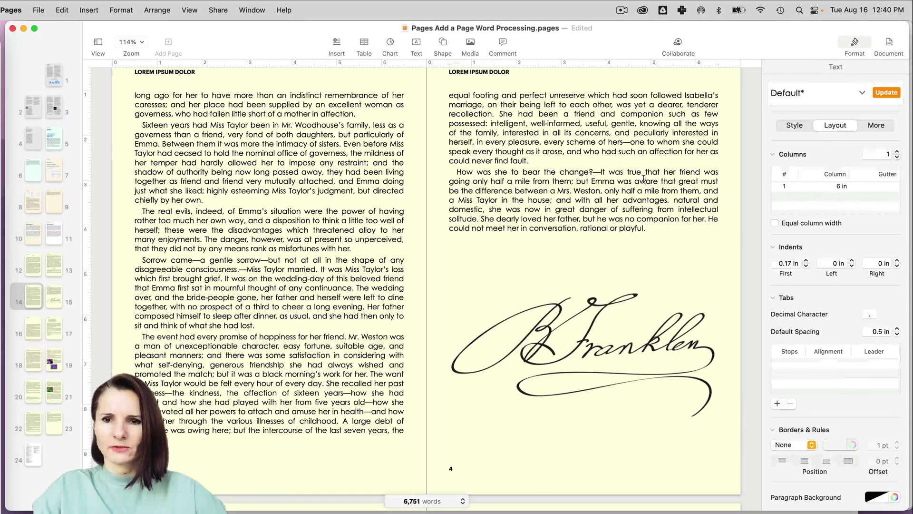
scroll(632, 320, down, 2)
click(621, 319)
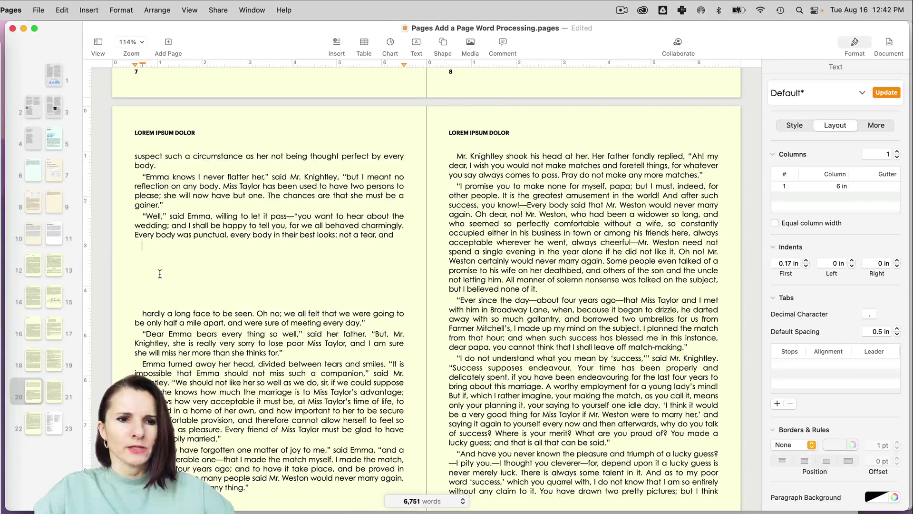
Mark page 7's blank gap, cancel Preview's Open dialog, and open Blank Canvas copy.png from Finder
click(143, 247)
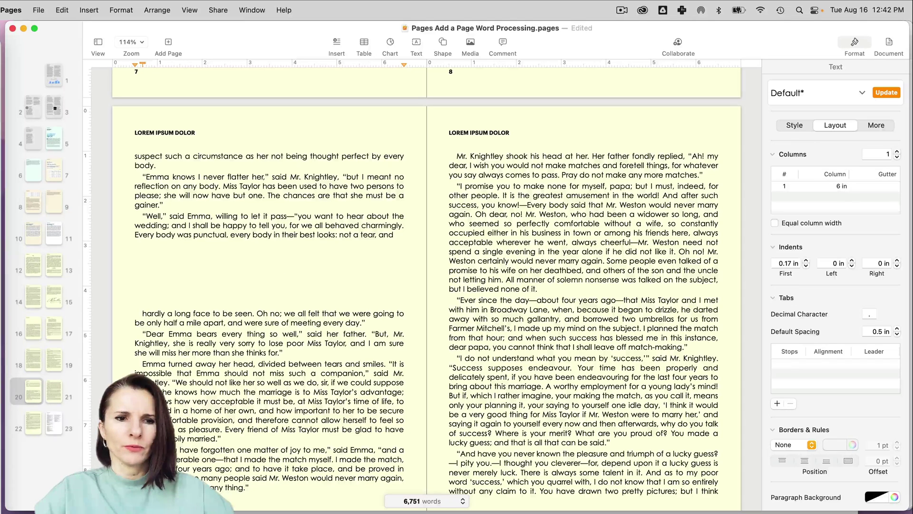
click(297, 511)
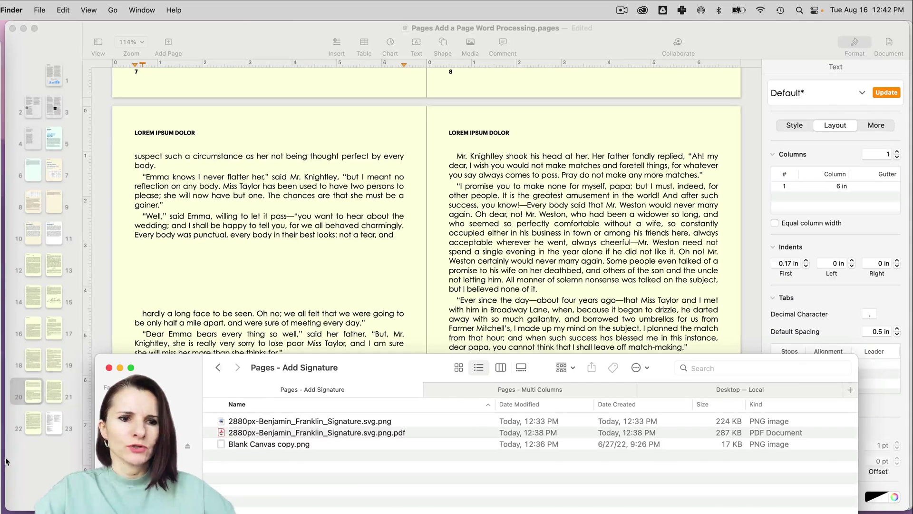
click(11, 439)
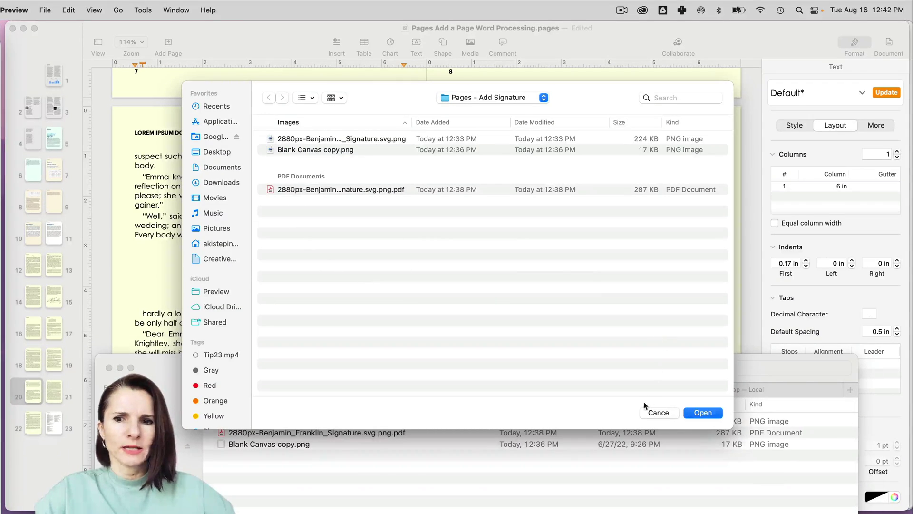
click(46, 10)
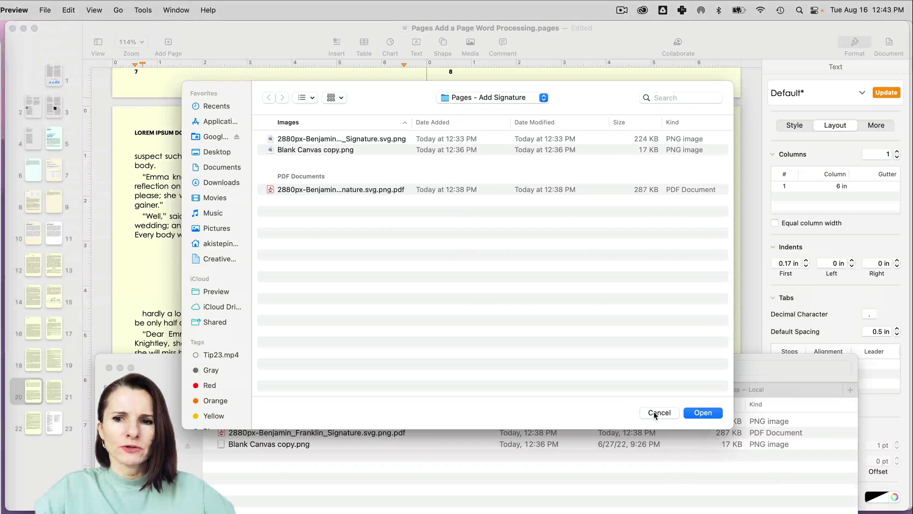
click(655, 412)
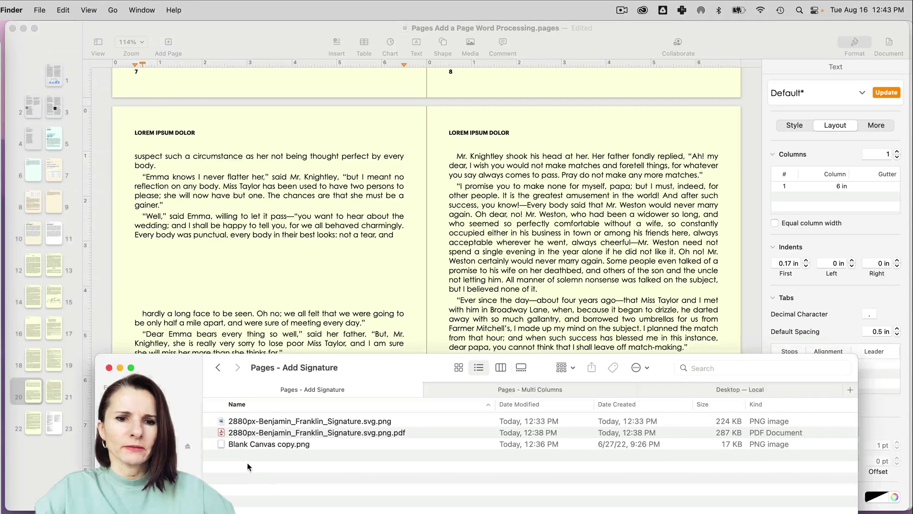
click(229, 456)
double_click(224, 445)
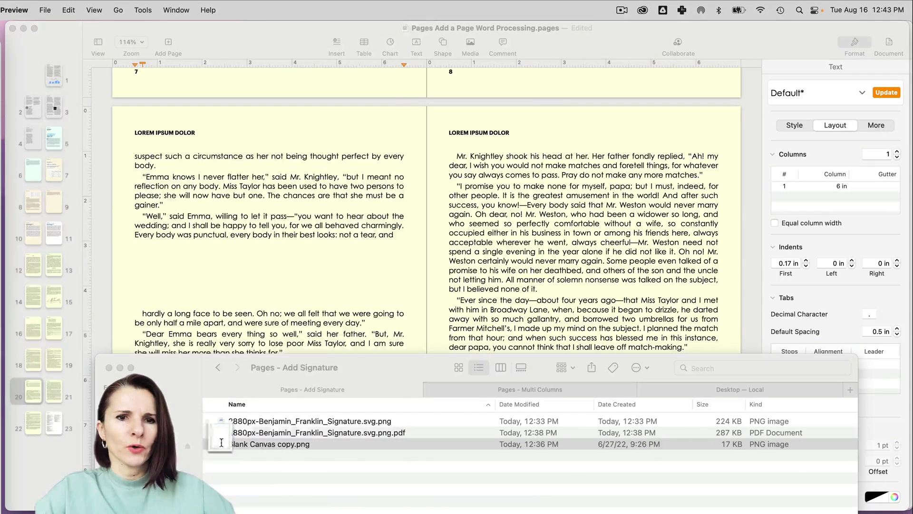
Nudge the Preview window right, fit the whole canvas page with Cmd+9, and open Tools
drag(191, 36, 208, 31)
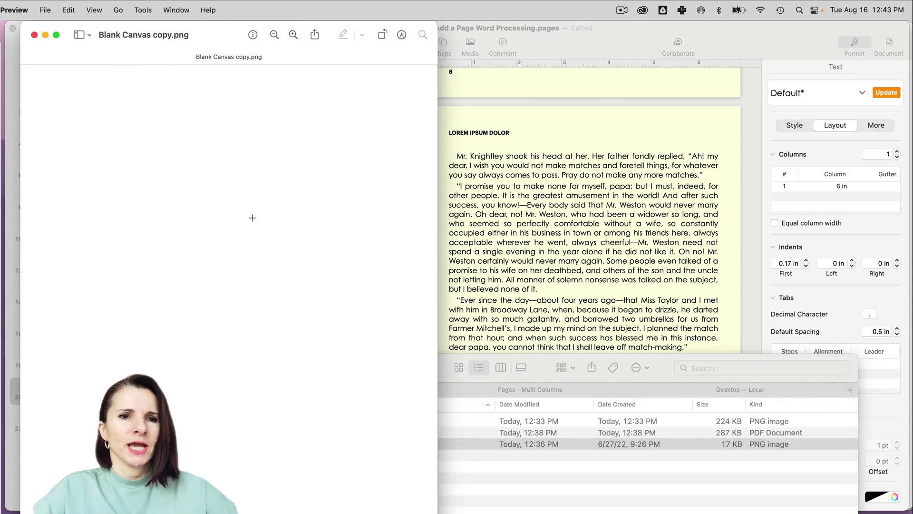
key(super+9)
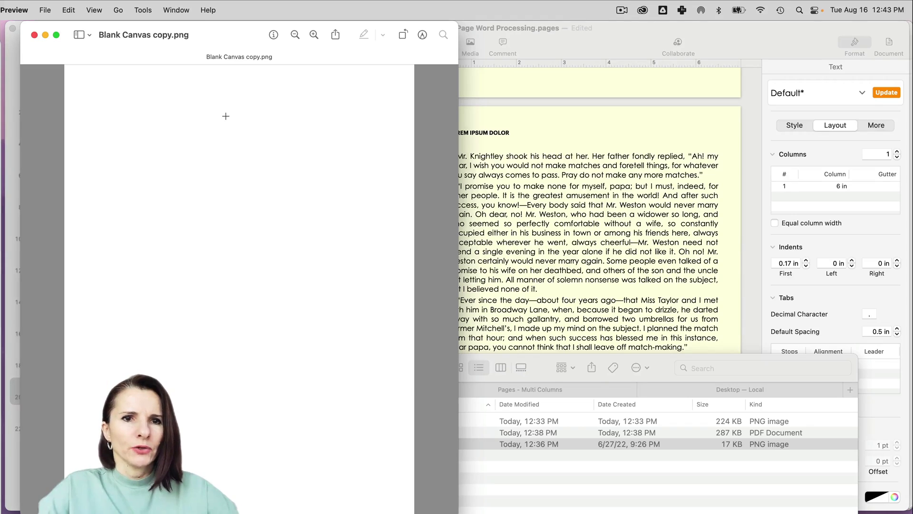
click(144, 10)
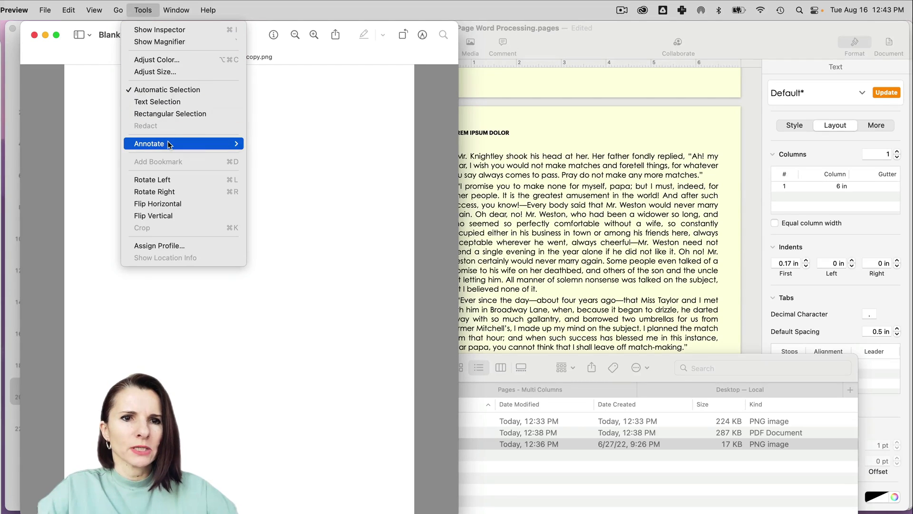
mouse_move(267, 336)
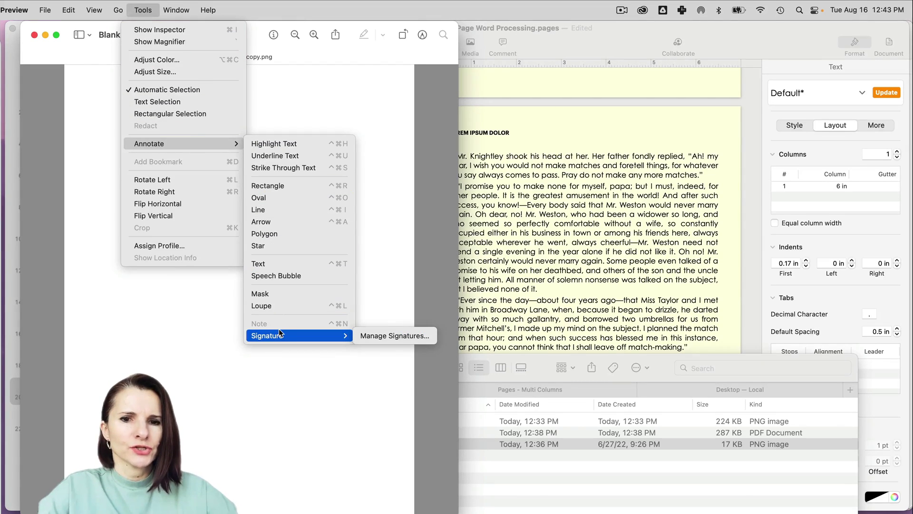
In Manage Signatures, draw a practice trackpad signature, then clear it
click(395, 337)
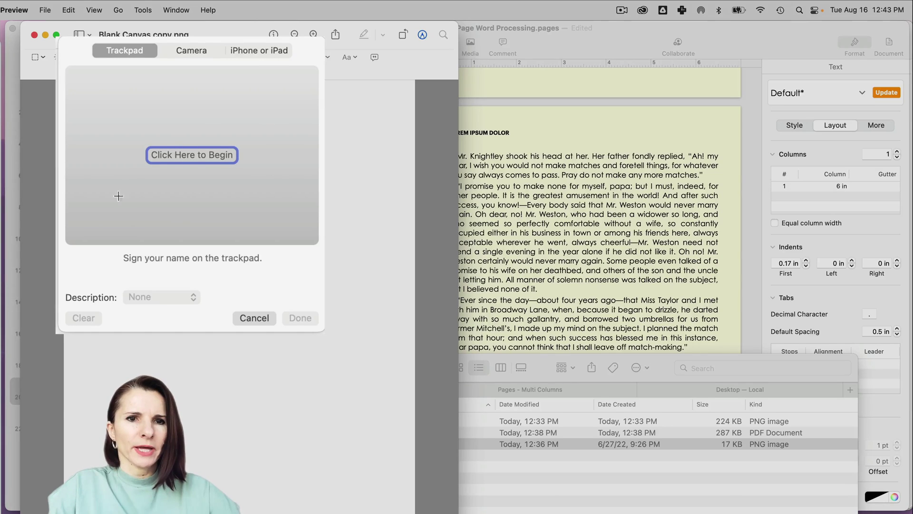
click(179, 153)
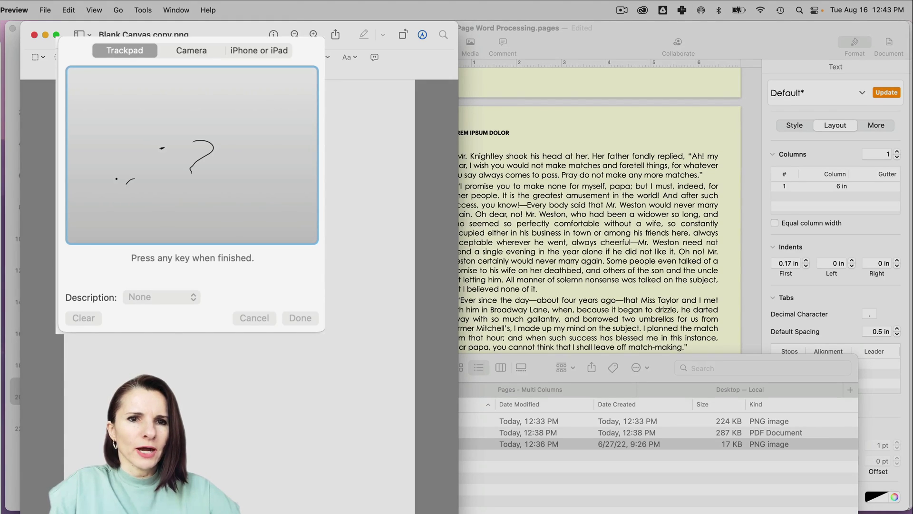
drag(155, 168, 167, 167)
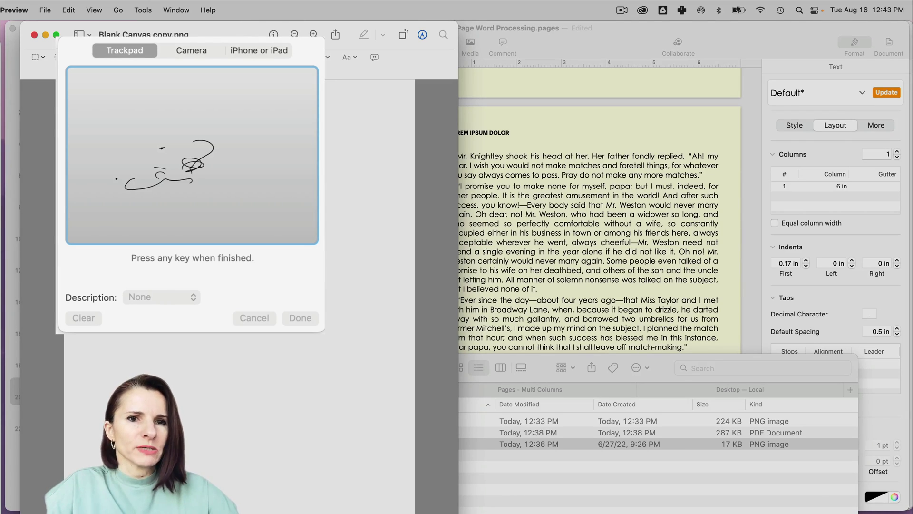
key(space)
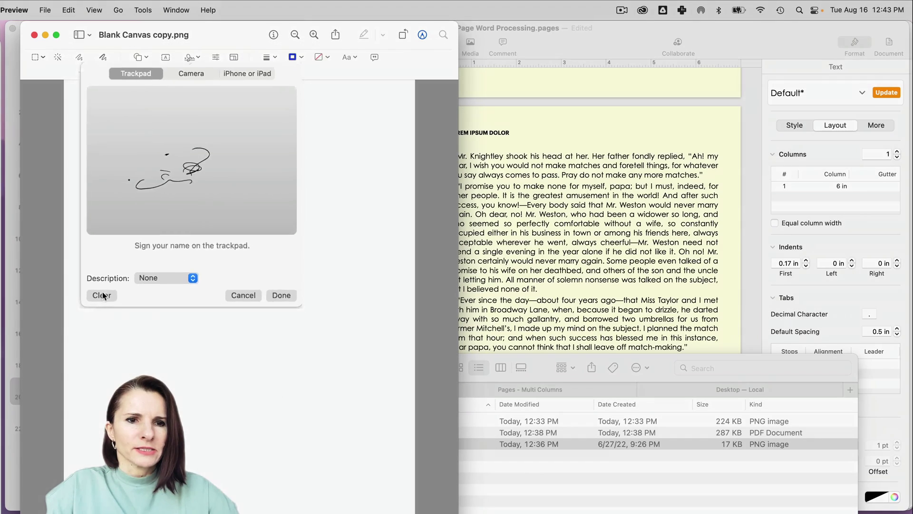
click(108, 287)
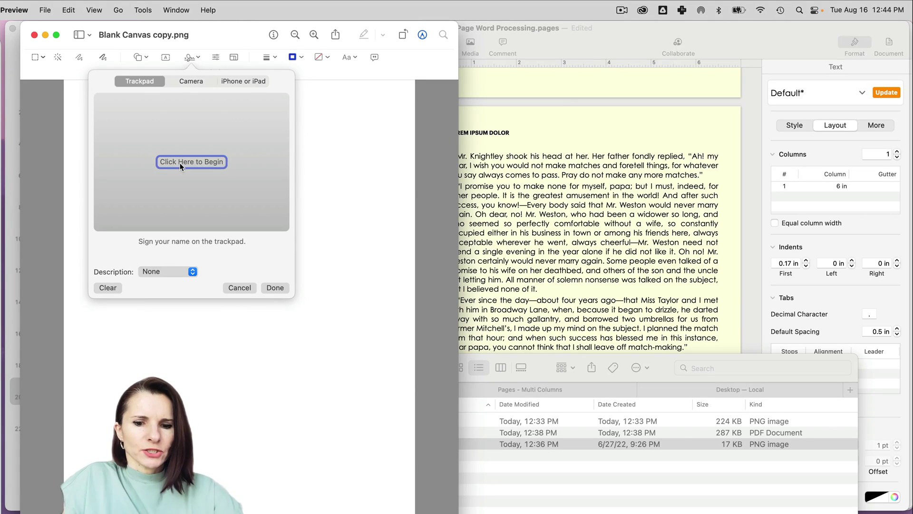
Draw a new trackpad signature and give it the custom description 'InitialLast'
click(179, 163)
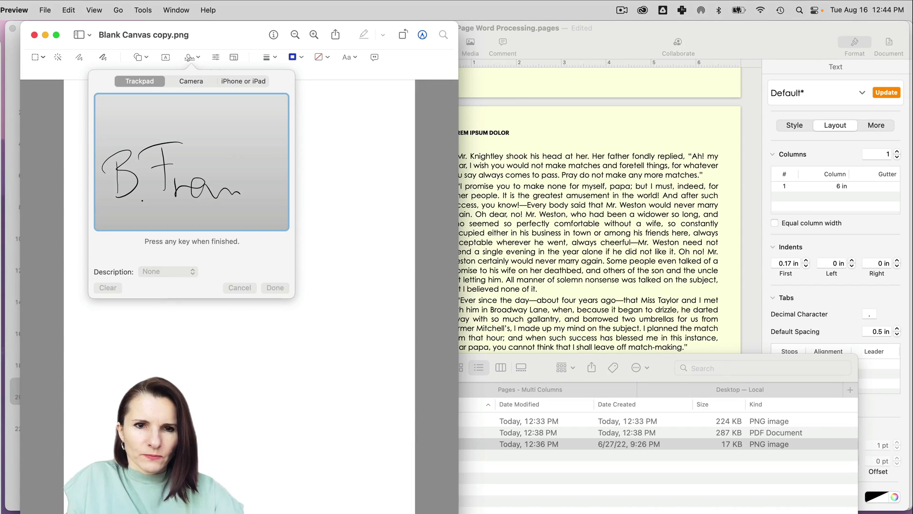
drag(272, 191, 177, 189)
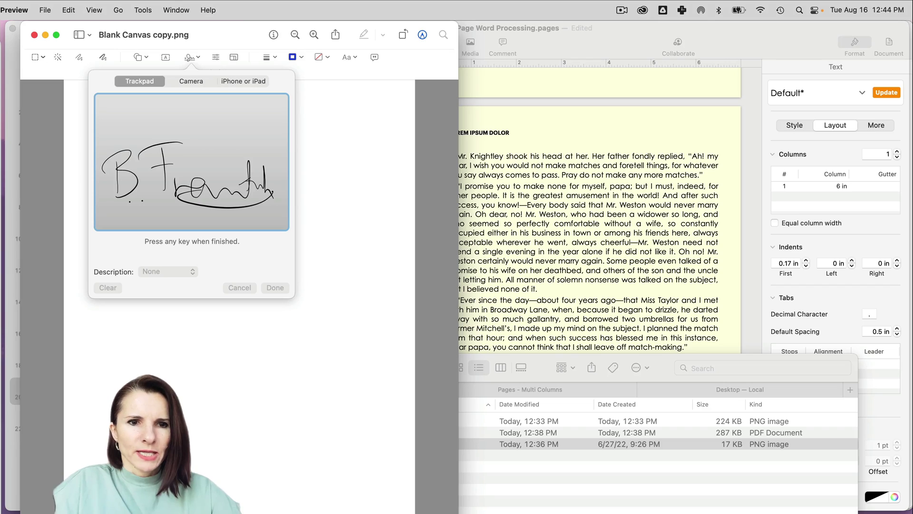
key(space)
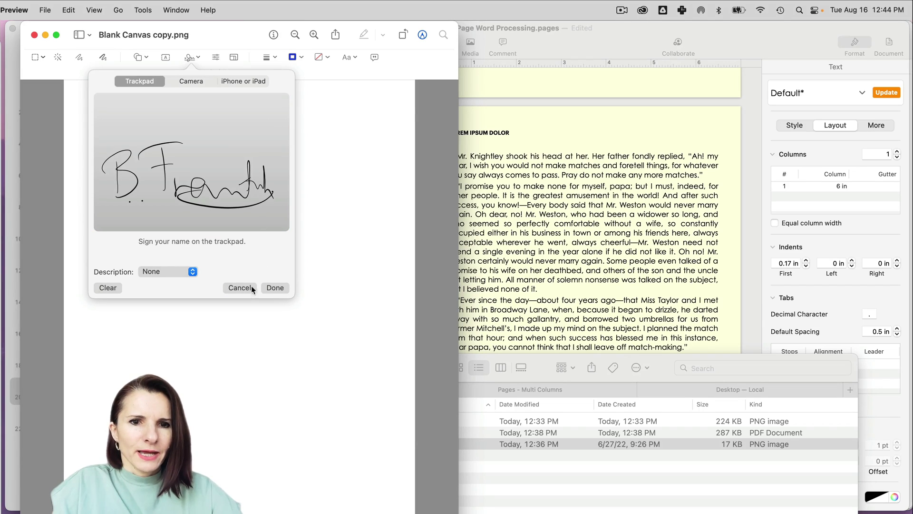
click(193, 271)
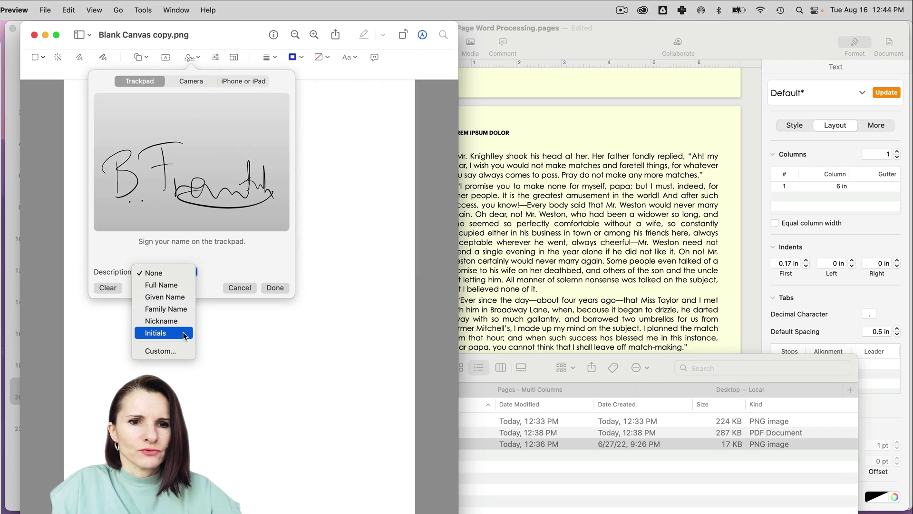
click(170, 351)
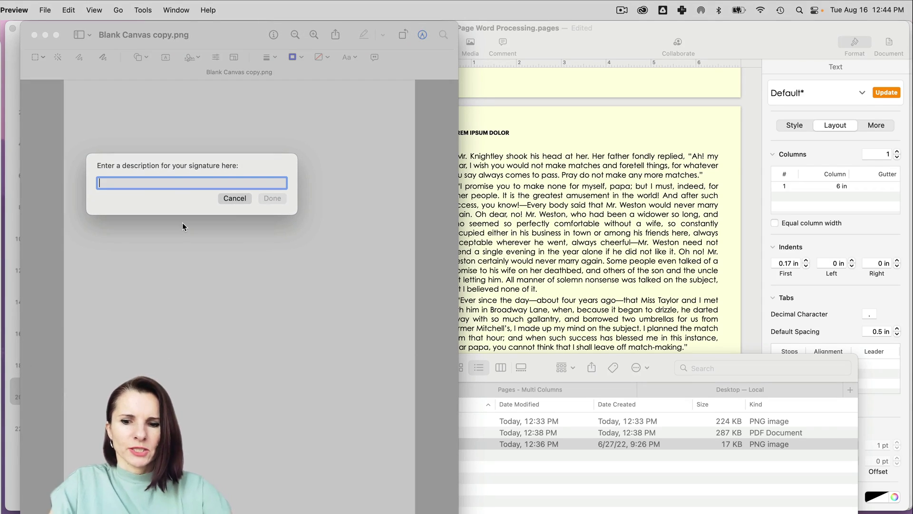
text(I)
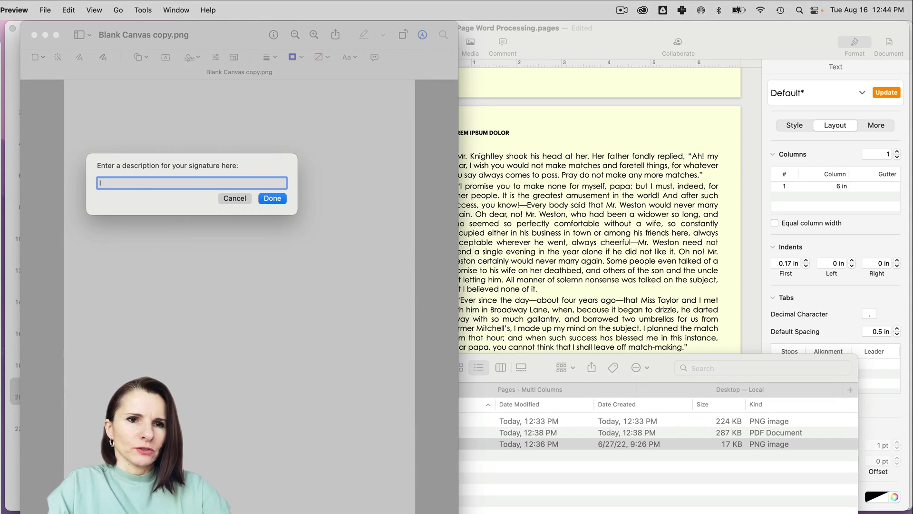
text(nitial)
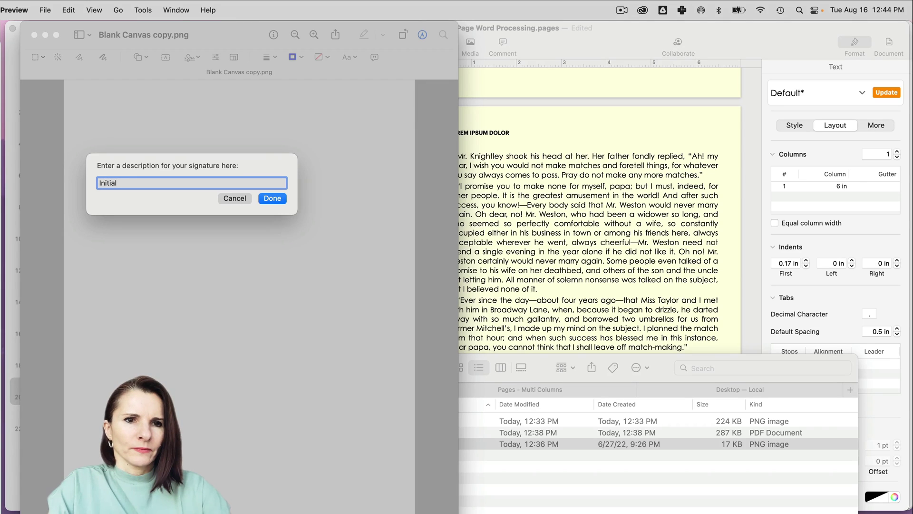
text(Last)
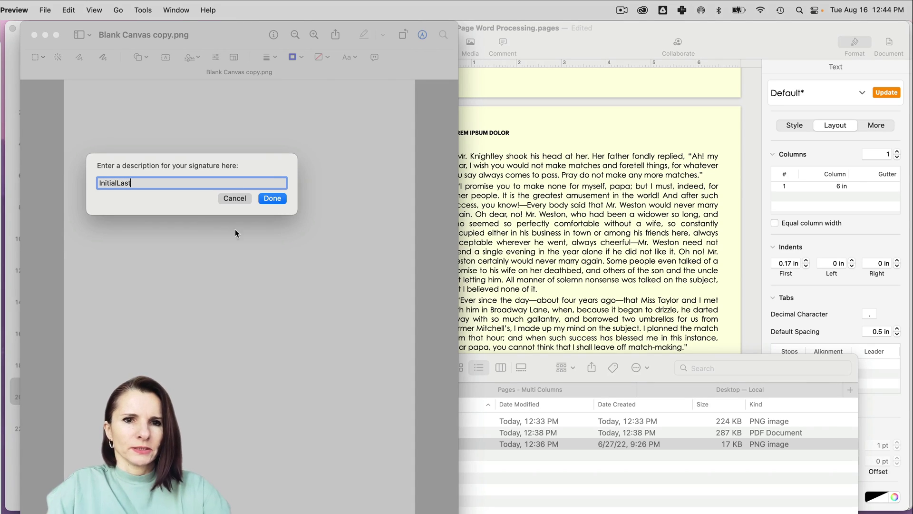
click(271, 198)
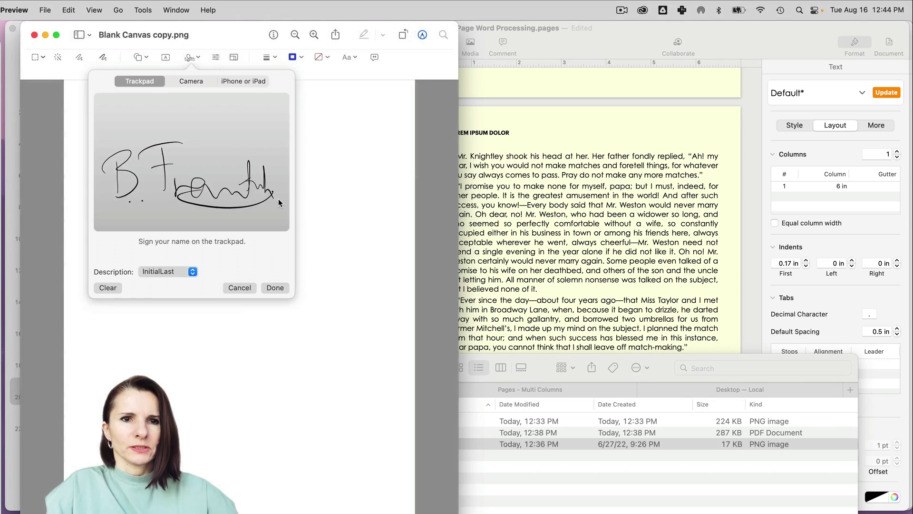
Save the new signature, place it on the blank canvas, and shrink it
click(274, 287)
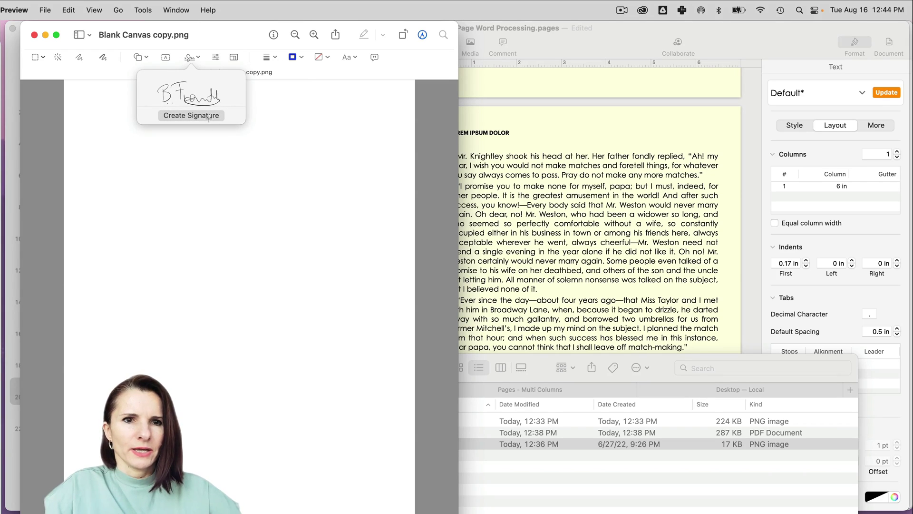
click(206, 99)
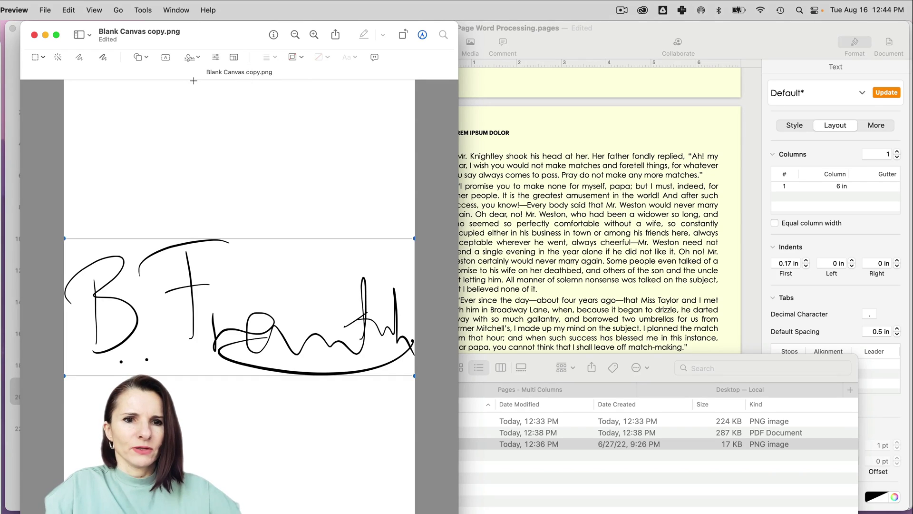
scroll(244, 296, down, 3)
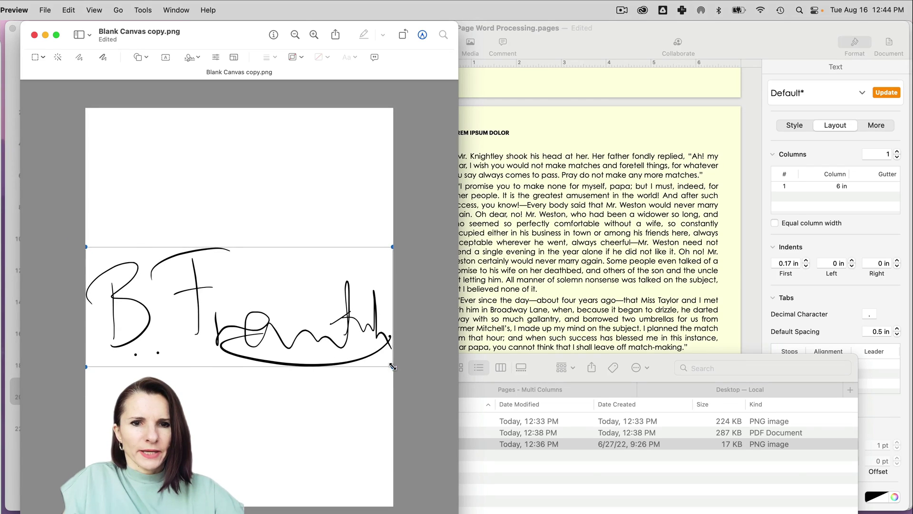
drag(393, 366, 313, 336)
drag(219, 308, 254, 308)
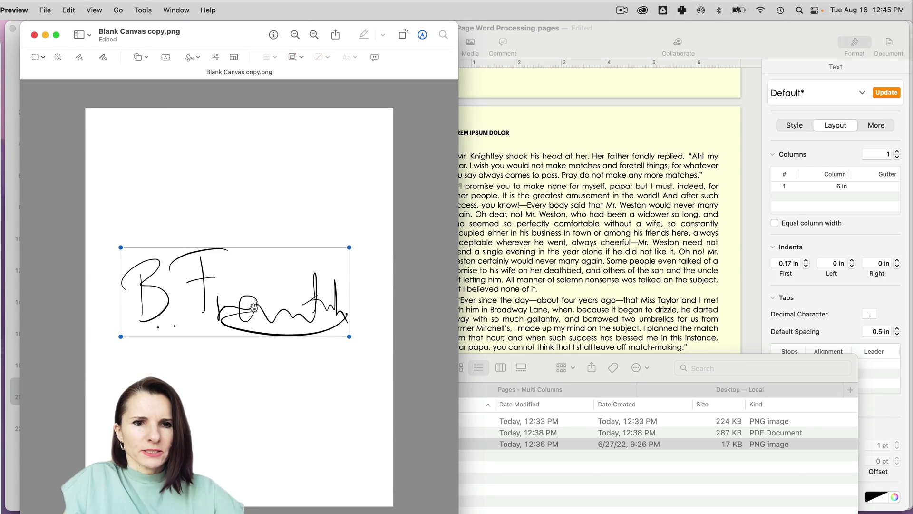
drag(121, 337, 154, 323)
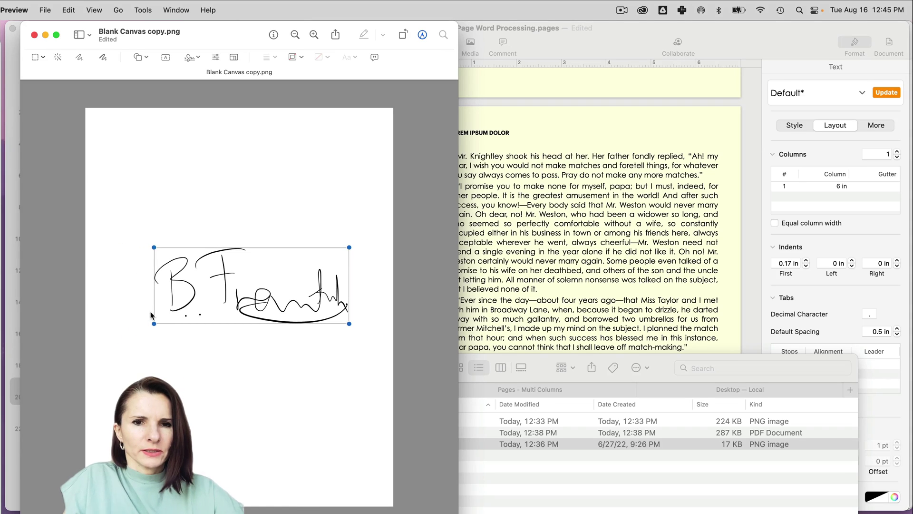
click(225, 197)
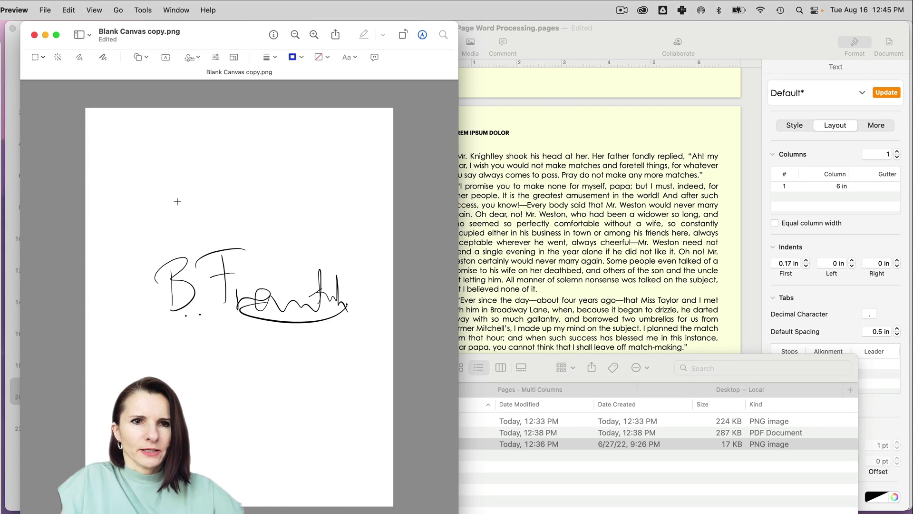
Select all, tighten the selection around the signature on all four sides, and crop
click(143, 10)
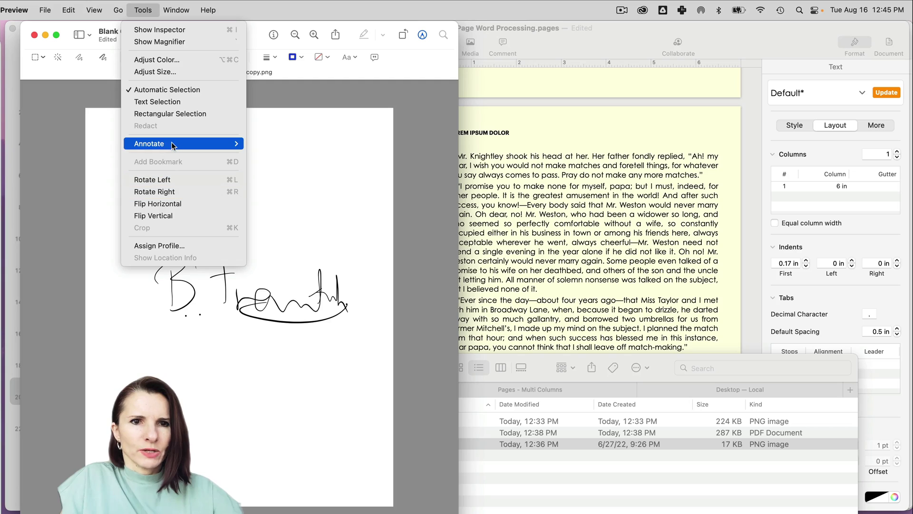
click(266, 117)
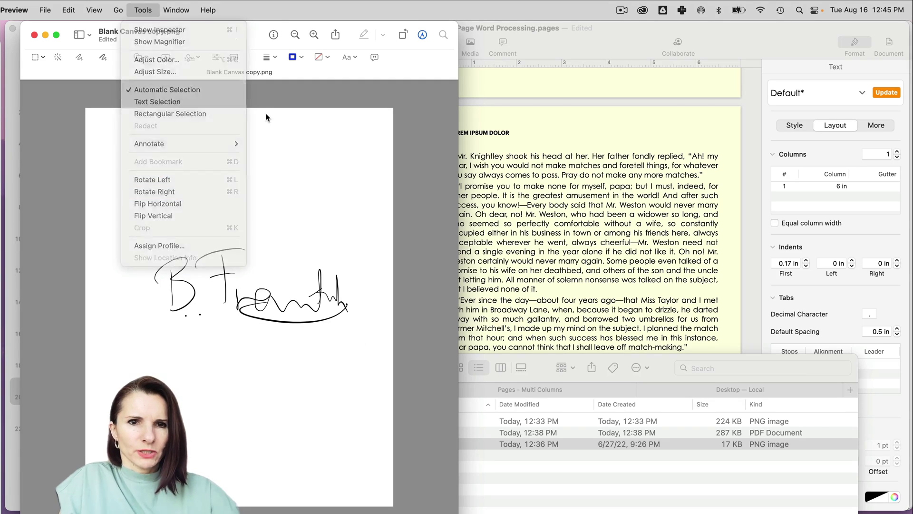
key(cmd+a)
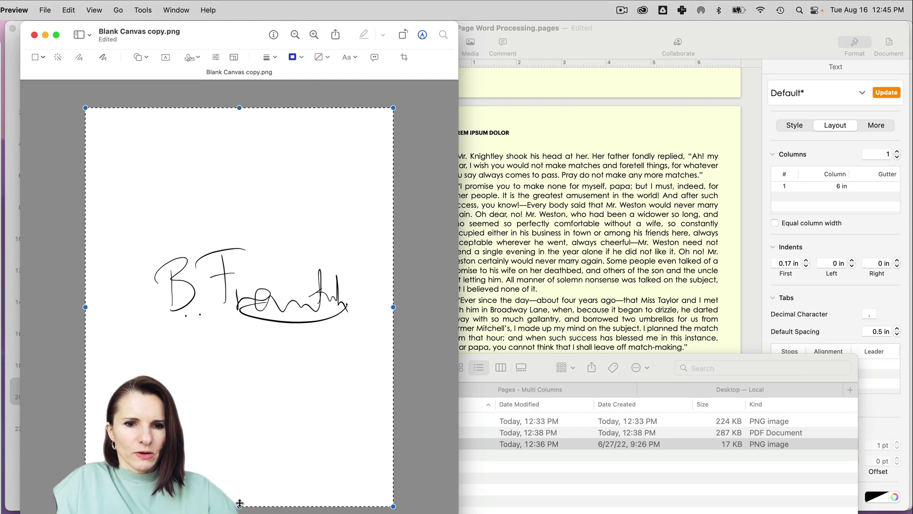
drag(239, 503, 239, 350)
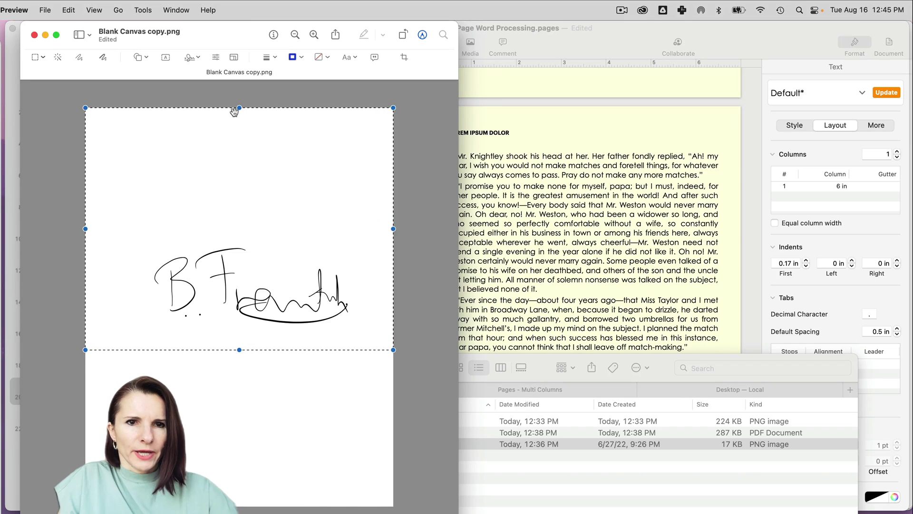
drag(235, 109, 238, 223)
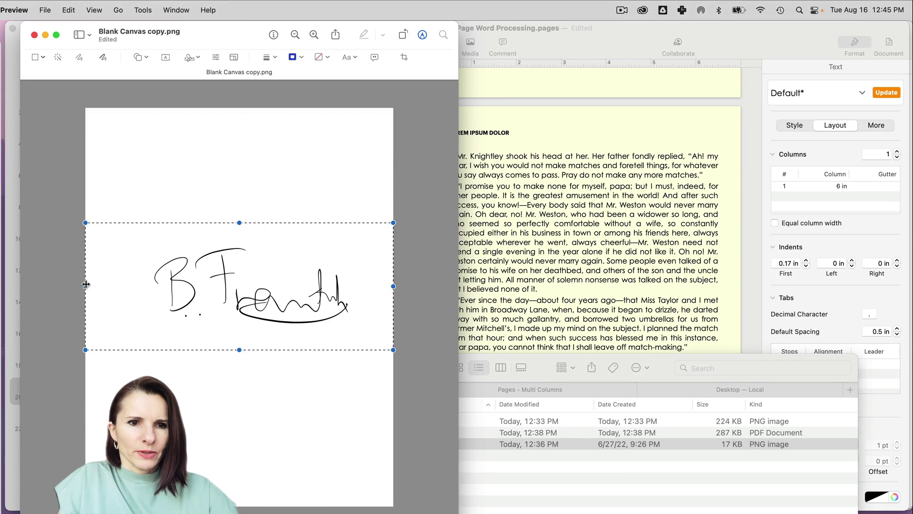
drag(86, 283, 143, 286)
drag(392, 285, 376, 286)
click(143, 10)
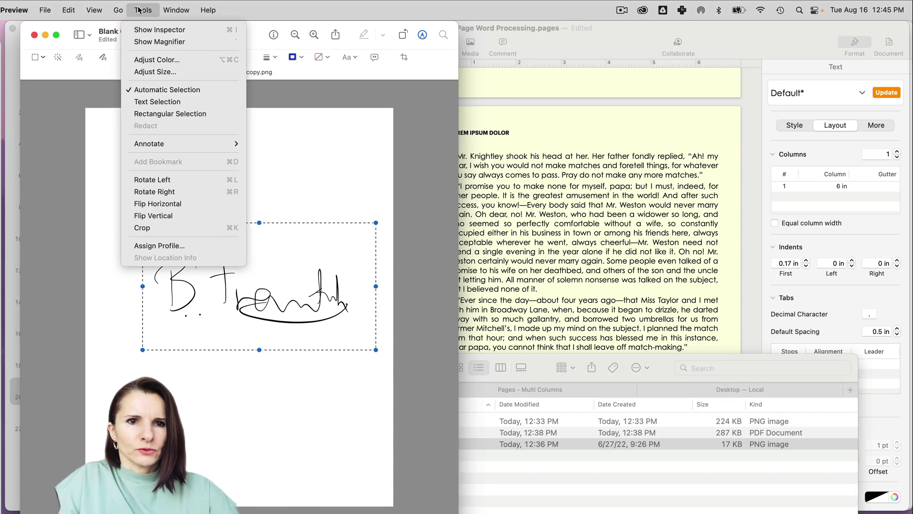
click(153, 228)
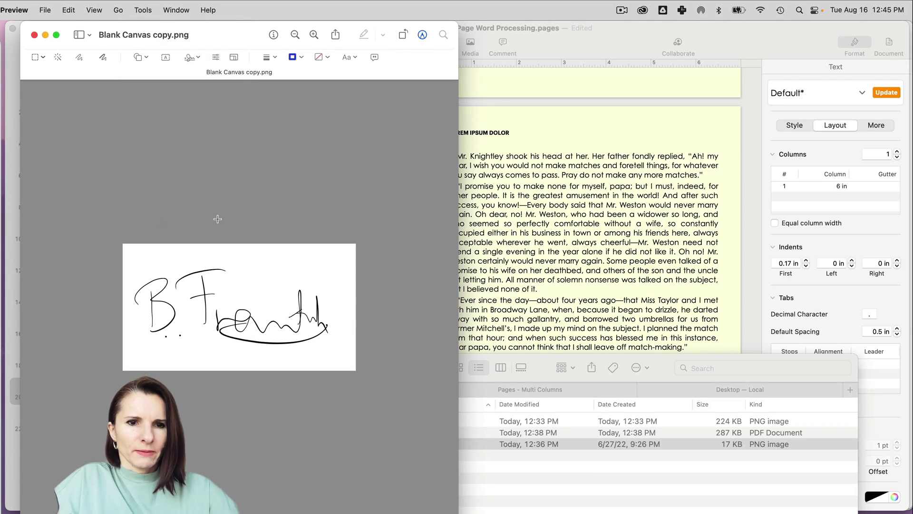
Close the cropped image and place Blank Canvas copy.png in Pages at 0.5 in, 2.33 in
click(35, 36)
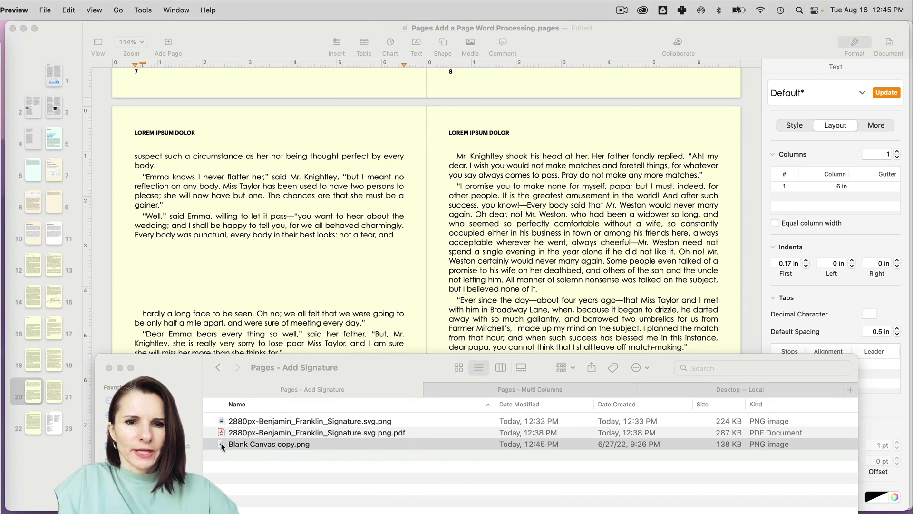
drag(223, 445, 245, 272)
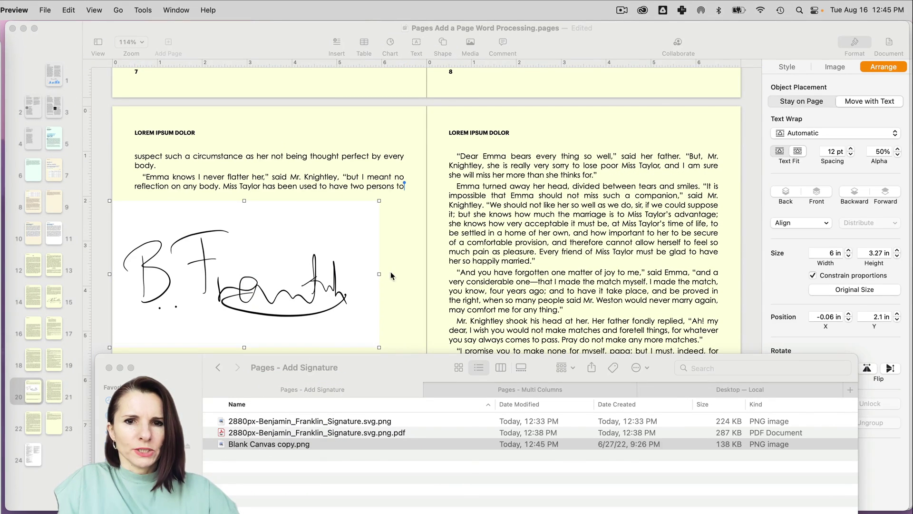
click(360, 263)
drag(327, 277, 353, 287)
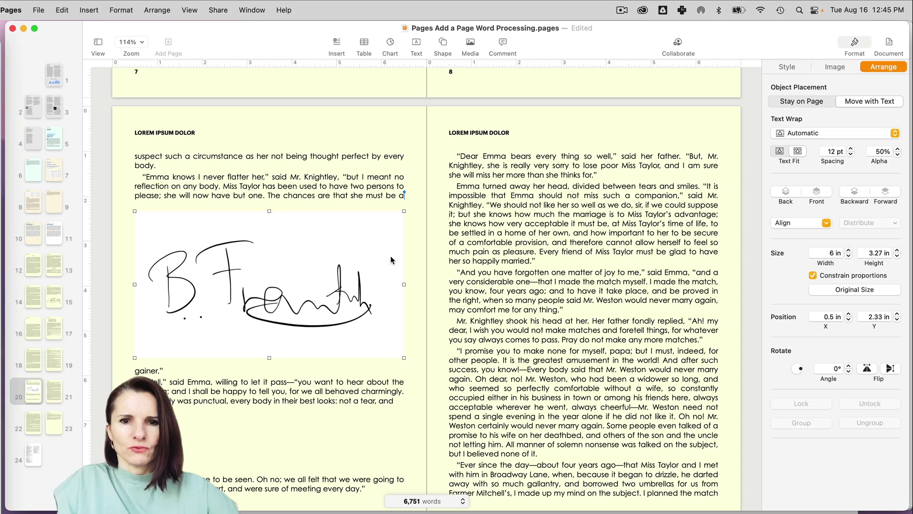
click(414, 265)
click(348, 251)
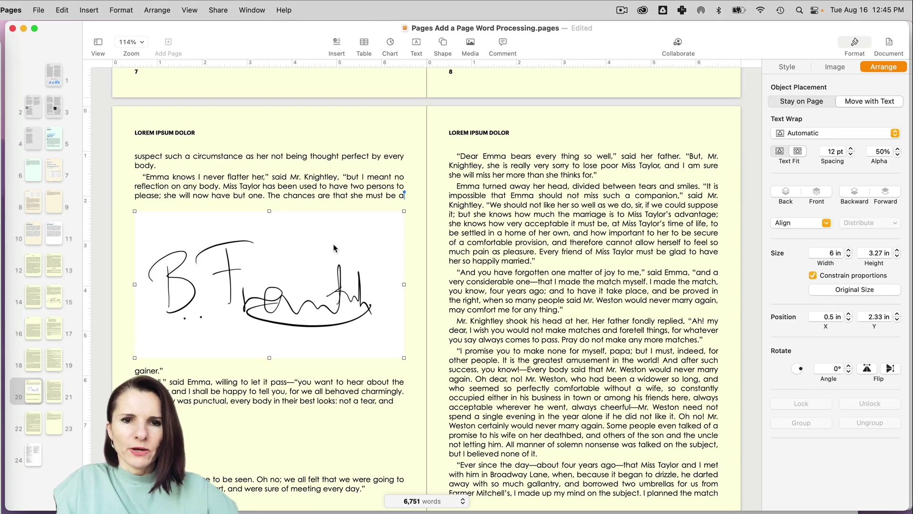
Use Instant Alpha to make the signature's white background transparent
click(835, 66)
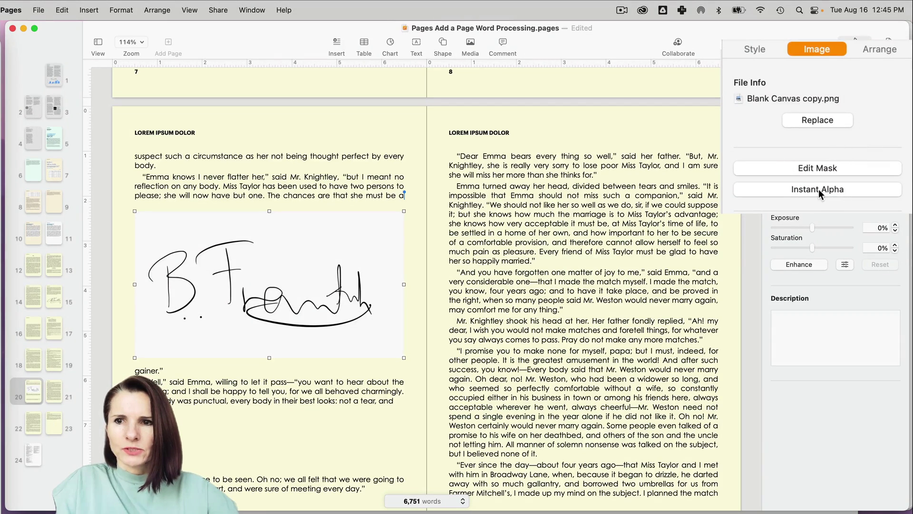
click(818, 189)
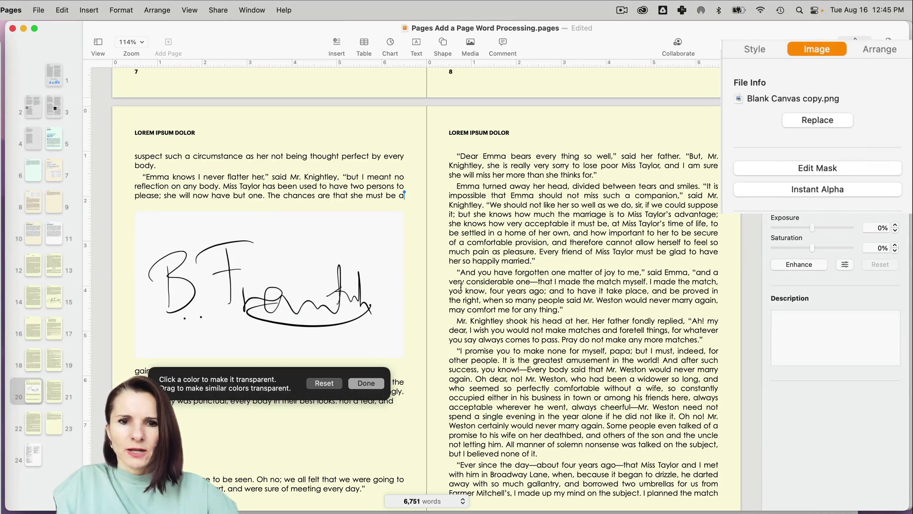
click(368, 246)
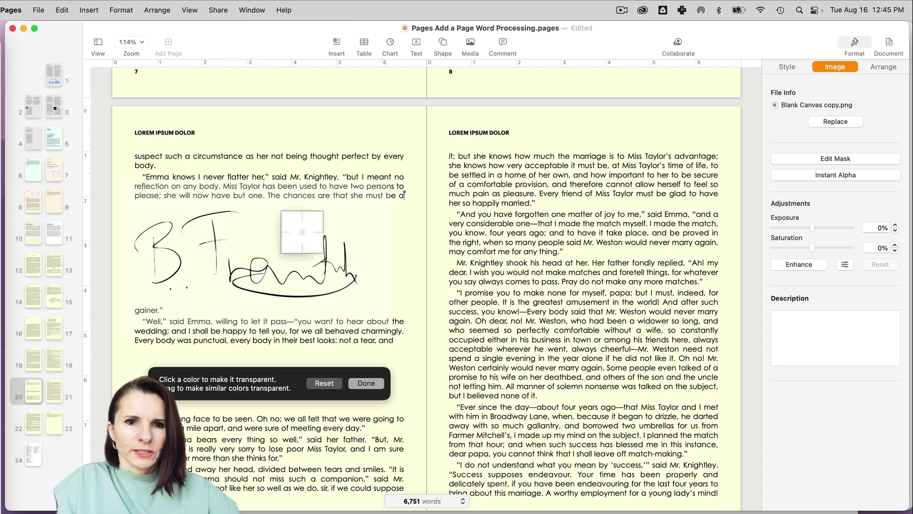
click(371, 388)
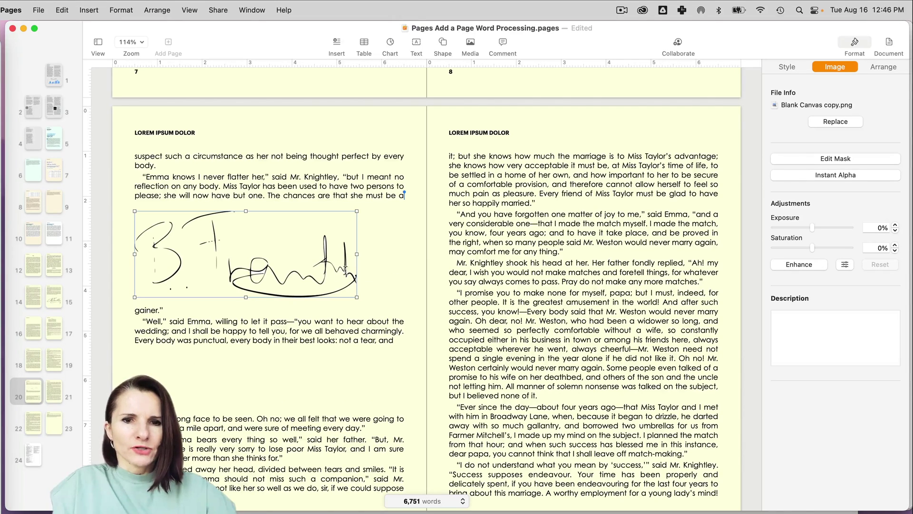
Nudge the signature slightly right and down, then save the document
click(308, 267)
drag(282, 298, 300, 300)
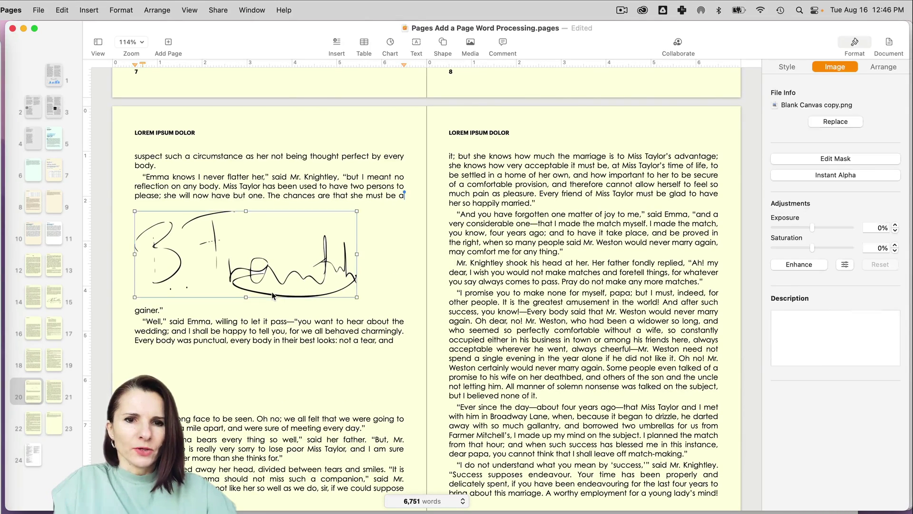
key(super+s)
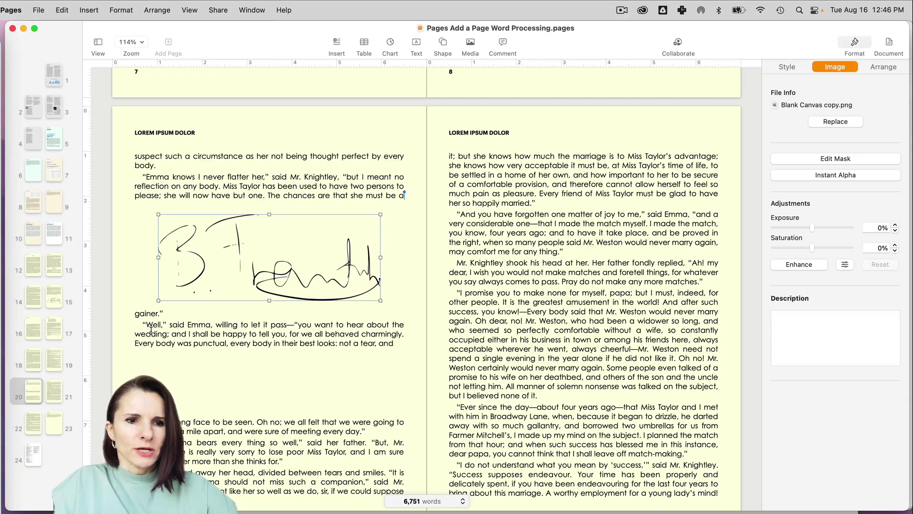
Open 'Blank Canvas copy.png' in Preview and show the saved signatures list
click(8, 448)
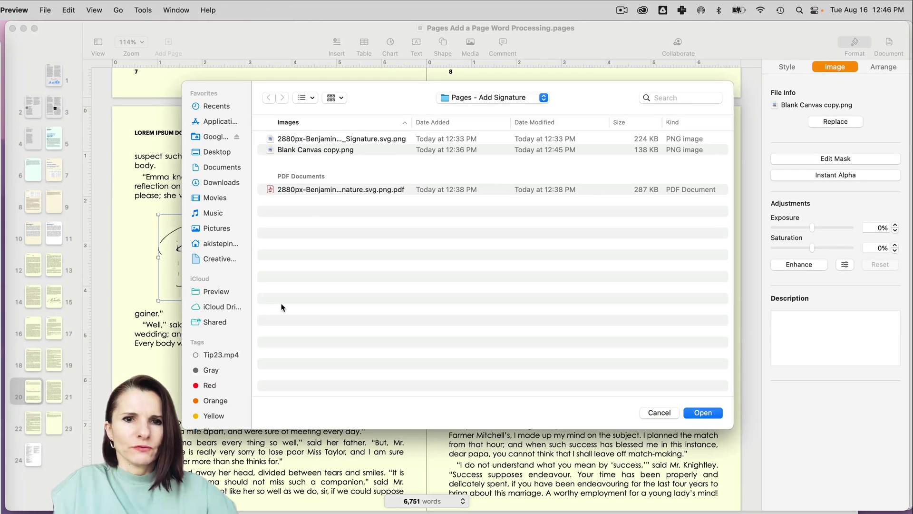
double_click(347, 149)
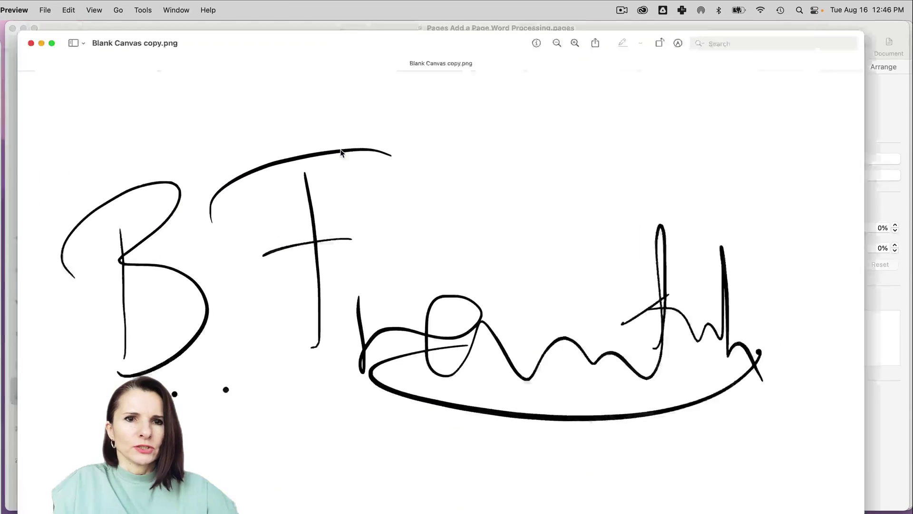
click(141, 9)
mouse_move(184, 143)
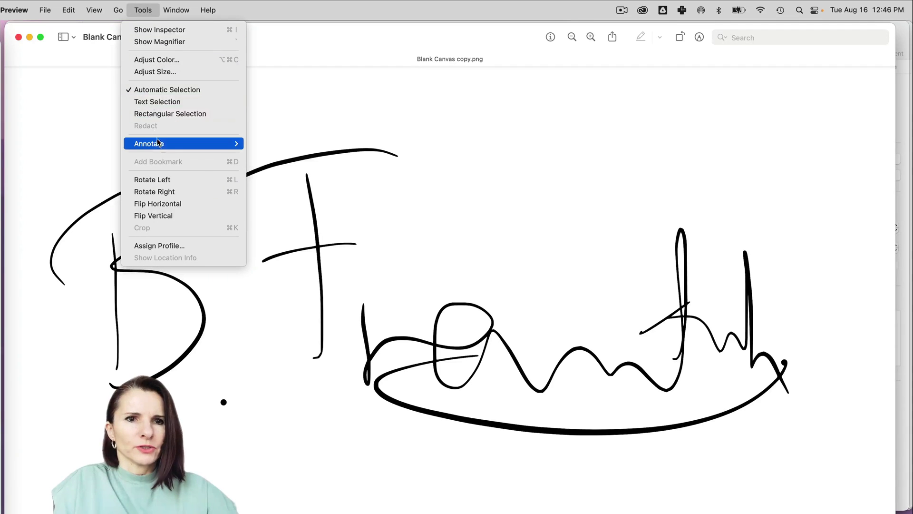
mouse_move(297, 336)
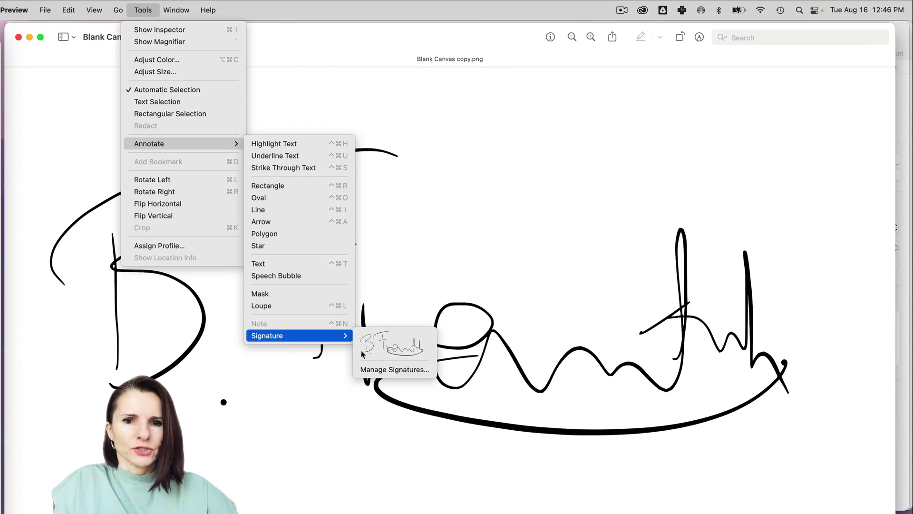
click(380, 371)
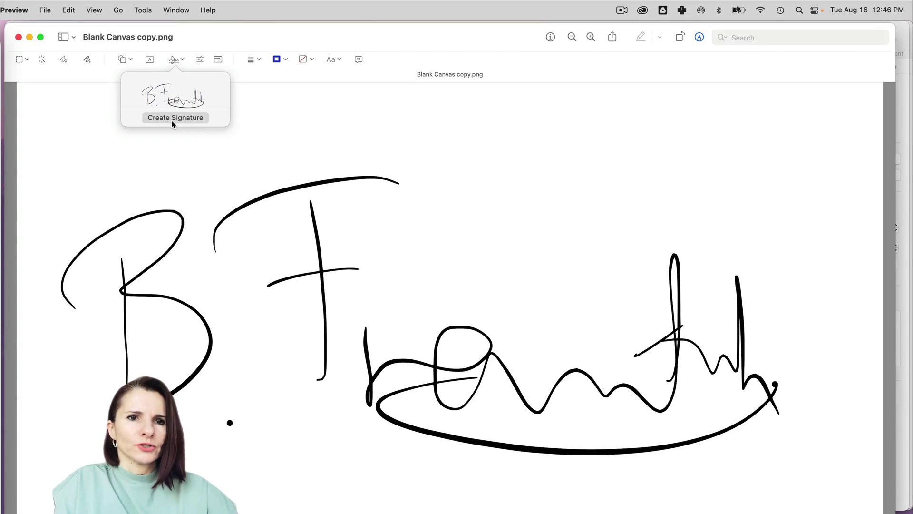
click(185, 58)
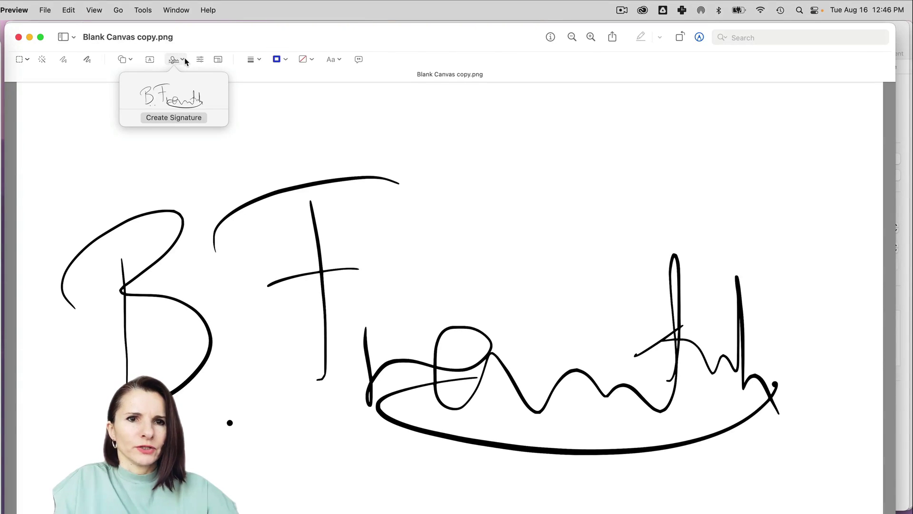
Save a second trackpad-drawn signature, close the list, and return to Pages
click(173, 117)
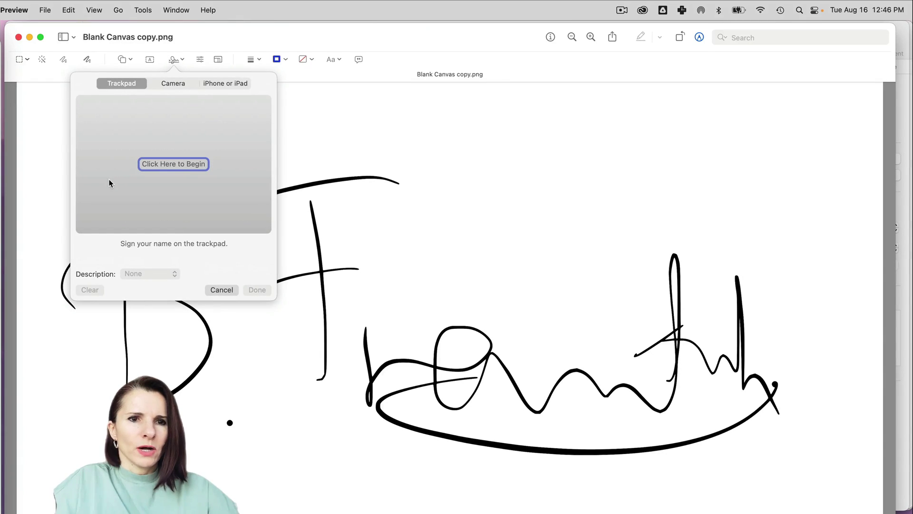
click(153, 164)
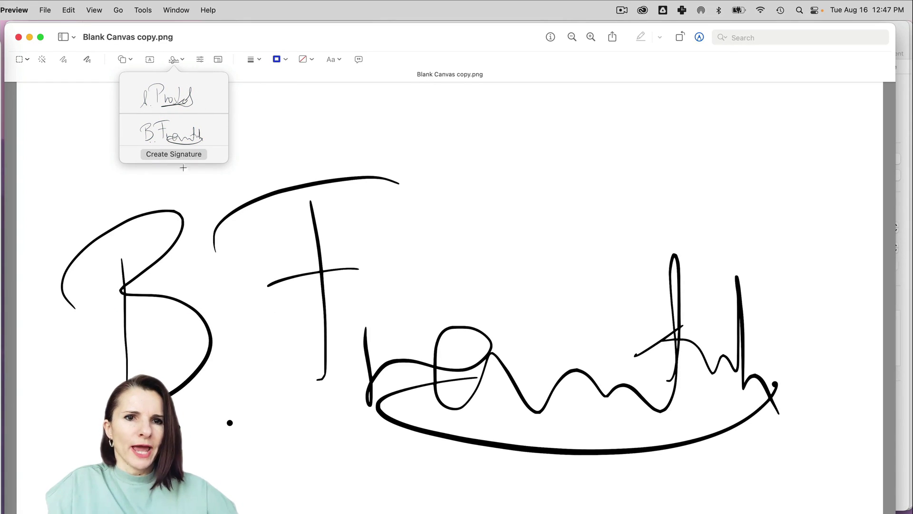
click(321, 111)
click(6, 274)
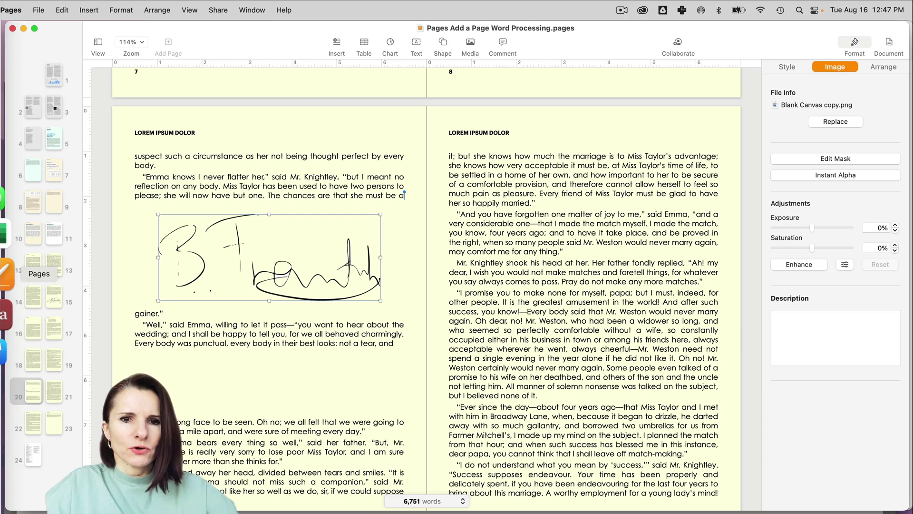